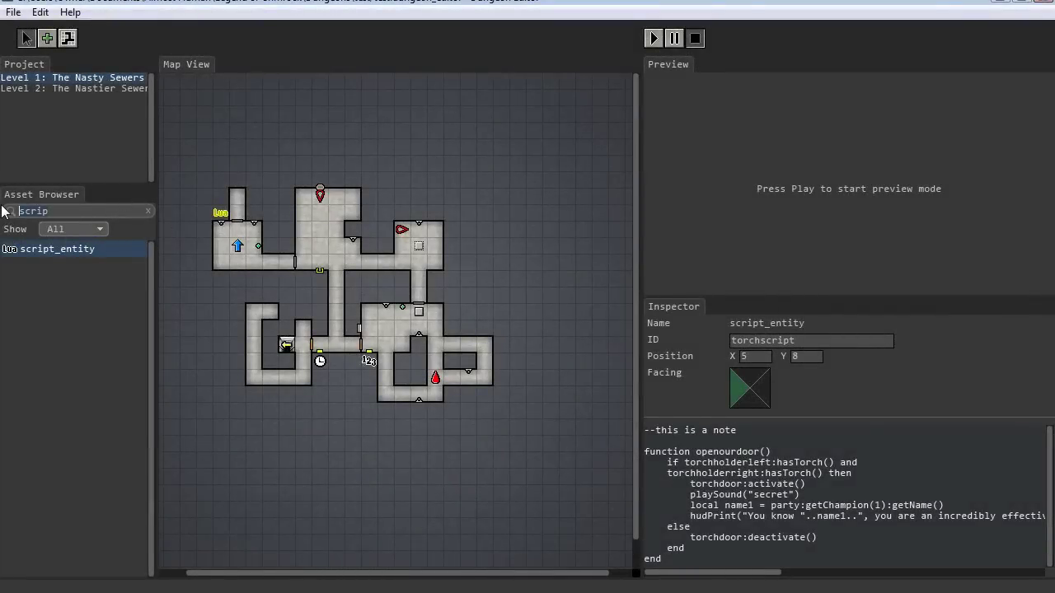
Find the teleporter in the assets and place one in the dead-end square at 6,7 behind the torch door
{"action": "key", "text": "BackSpace"}
{"action": "key", "text": "BackSpace"}
{"action": "key", "text": "BackSpace"}
{"action": "key", "text": "BackSpace"}
{"action": "key", "text": "BackSpace"}
{"action": "type", "text": "tele"}
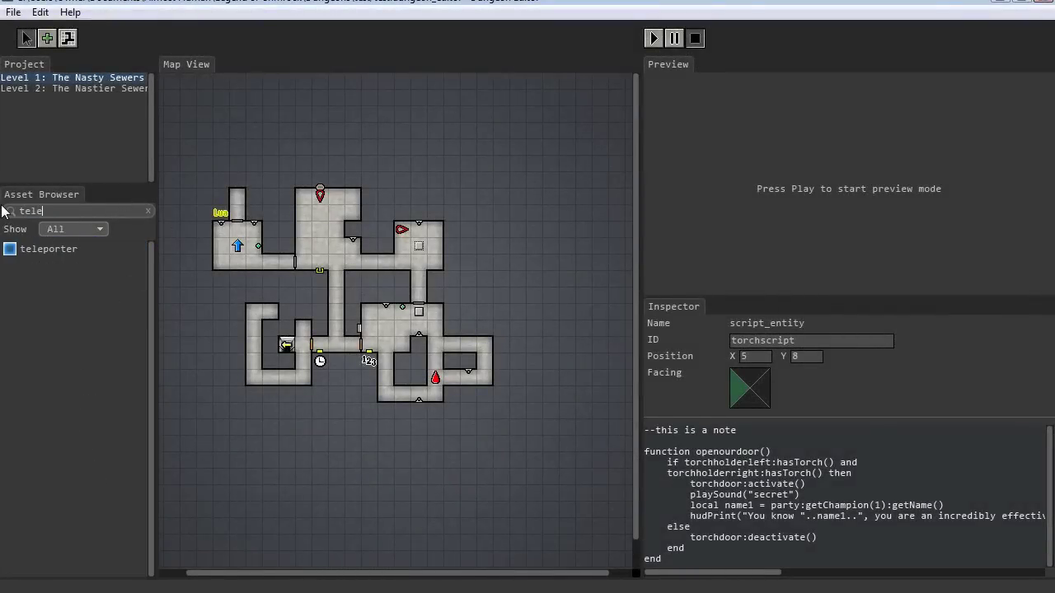
{"action": "left_click", "coordinate": [58, 252]}
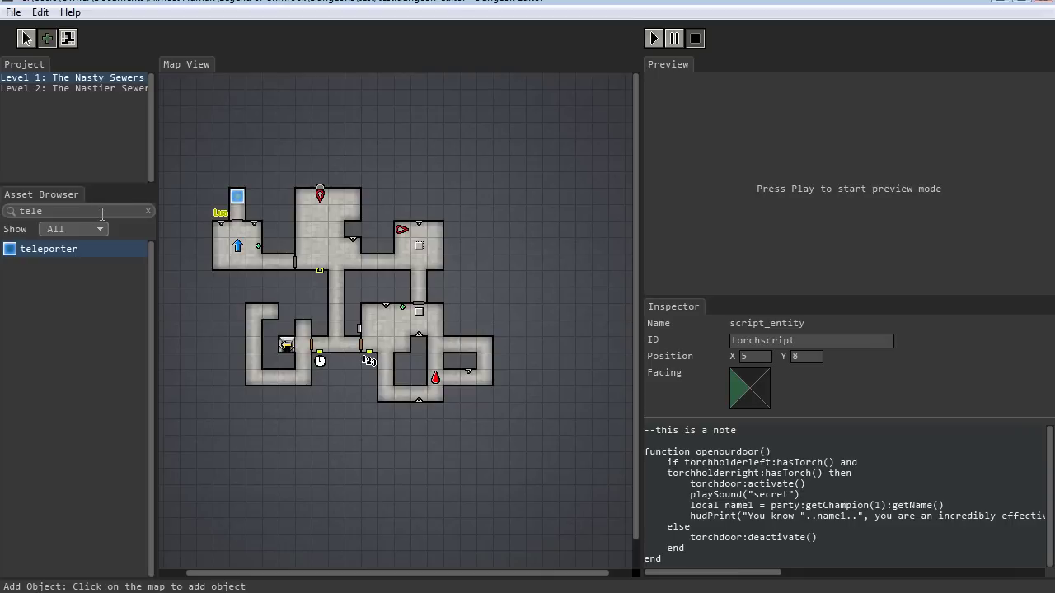
{"action": "left_click", "coordinate": [236, 198]}
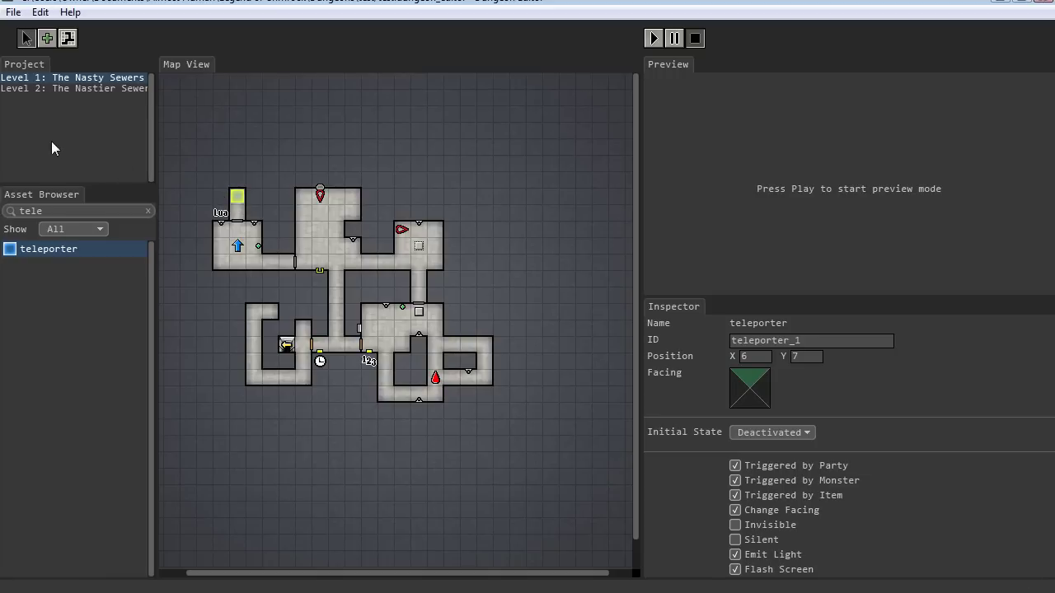
Find the pressure_plate_hidden asset and add one on the teleporter's square at 6,7
{"action": "left_click", "coordinate": [8, 213]}
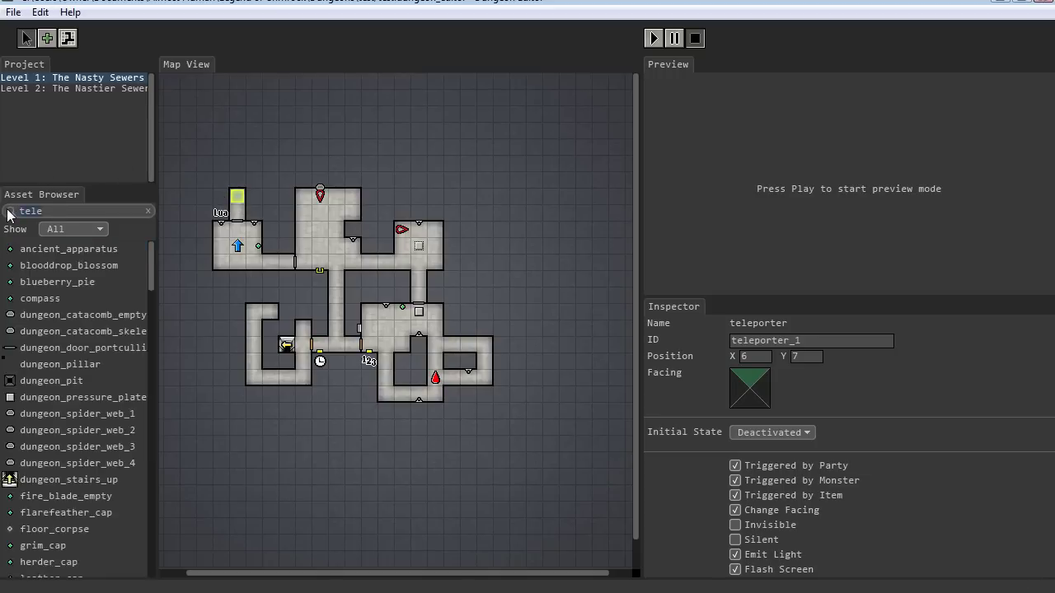
{"action": "type", "text": "pre"}
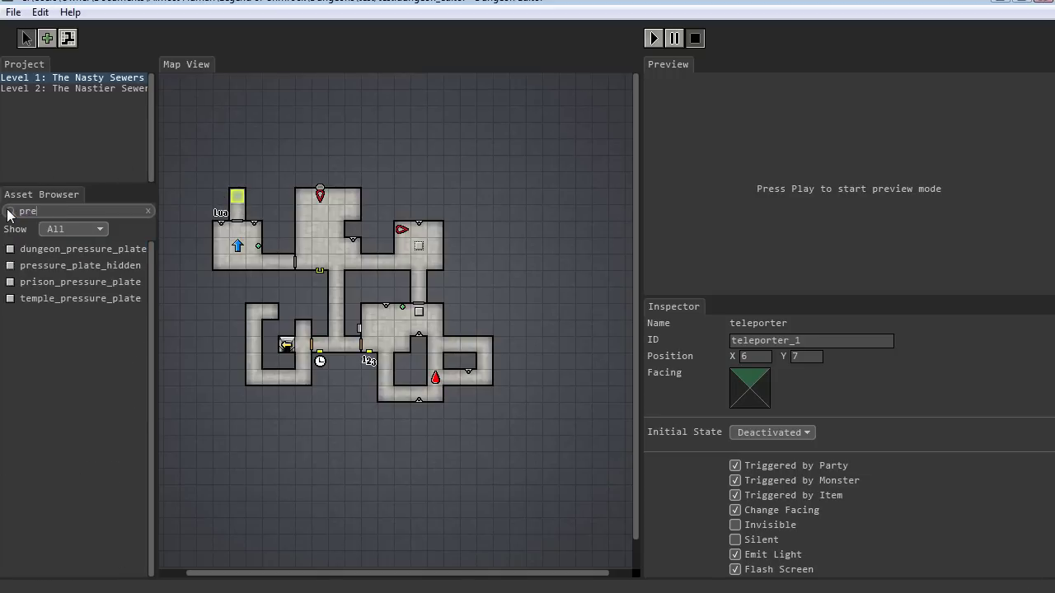
{"action": "left_click", "coordinate": [66, 265]}
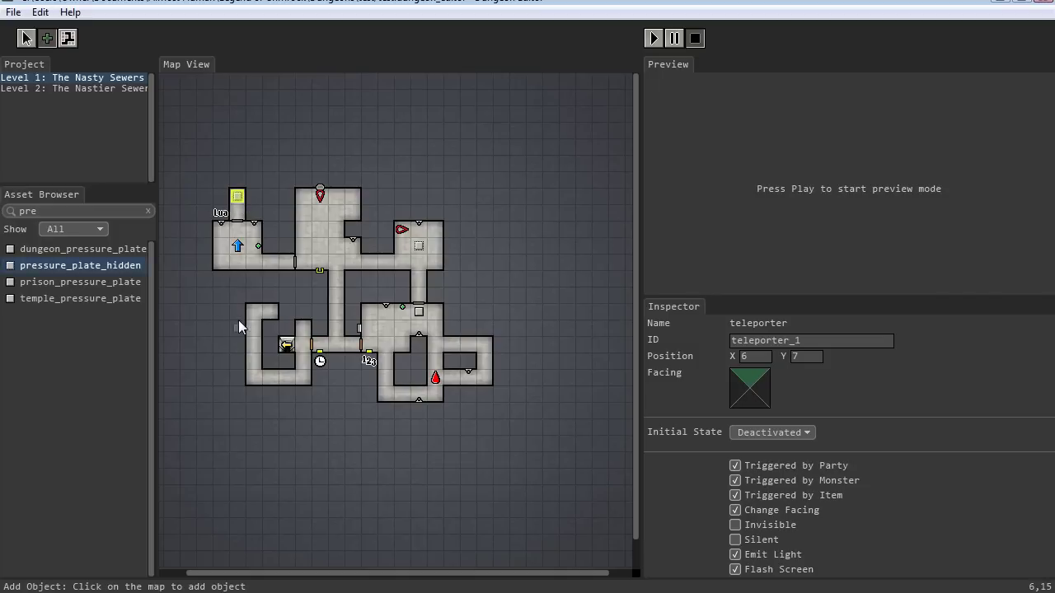
{"action": "left_click", "coordinate": [26, 38]}
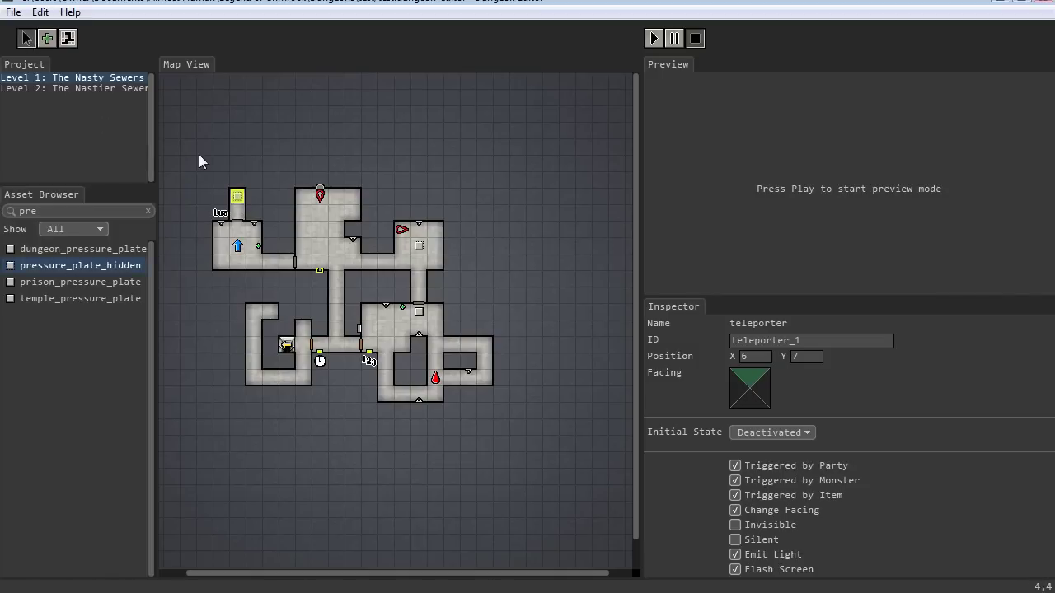
Change the ID of the new hidden pressure plate at 6,7 to telehiddenplate
{"action": "left_click", "coordinate": [238, 206]}
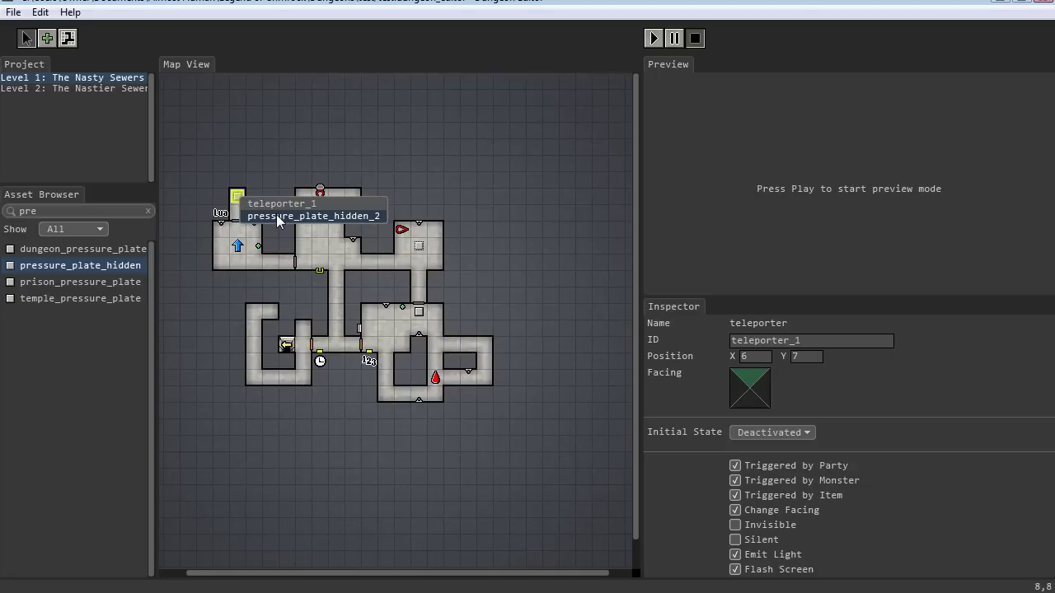
{"action": "left_click", "coordinate": [278, 216]}
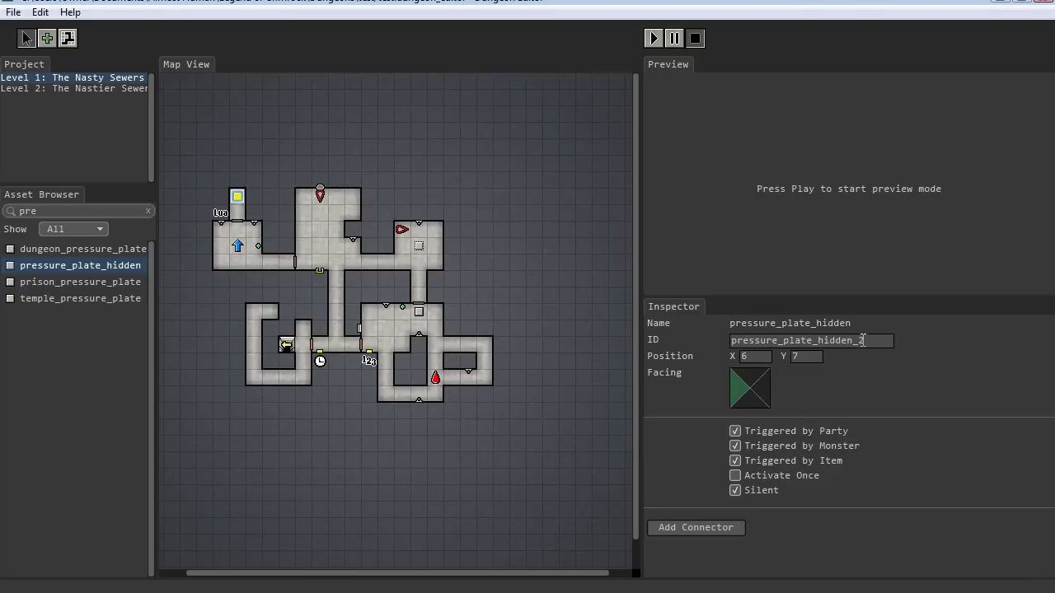
{"action": "left_click_drag", "start_coordinate": [862, 340], "coordinate": [690, 341]}
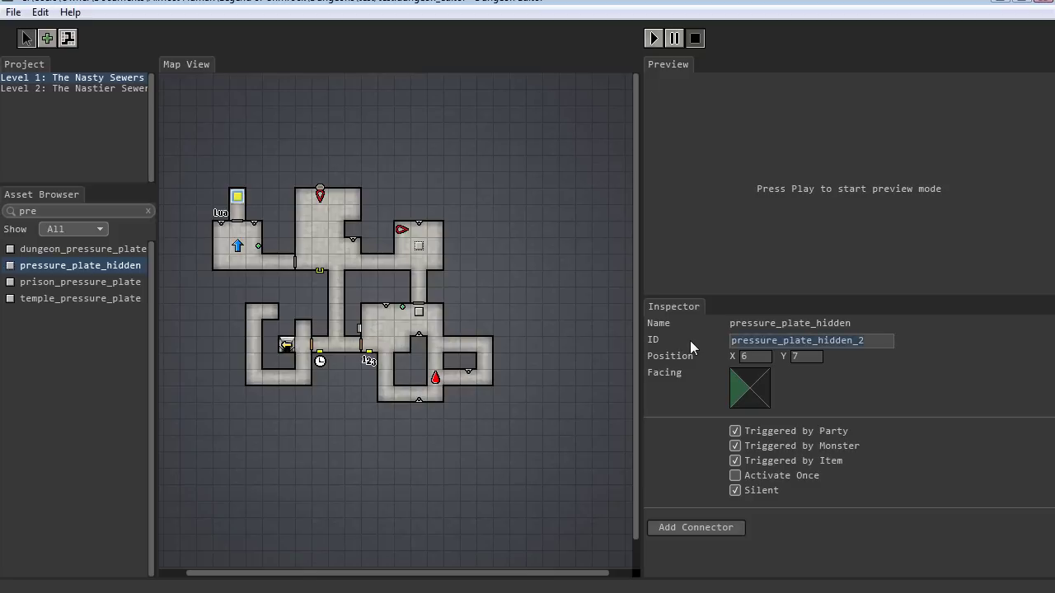
{"action": "type", "text": "telehidden"}
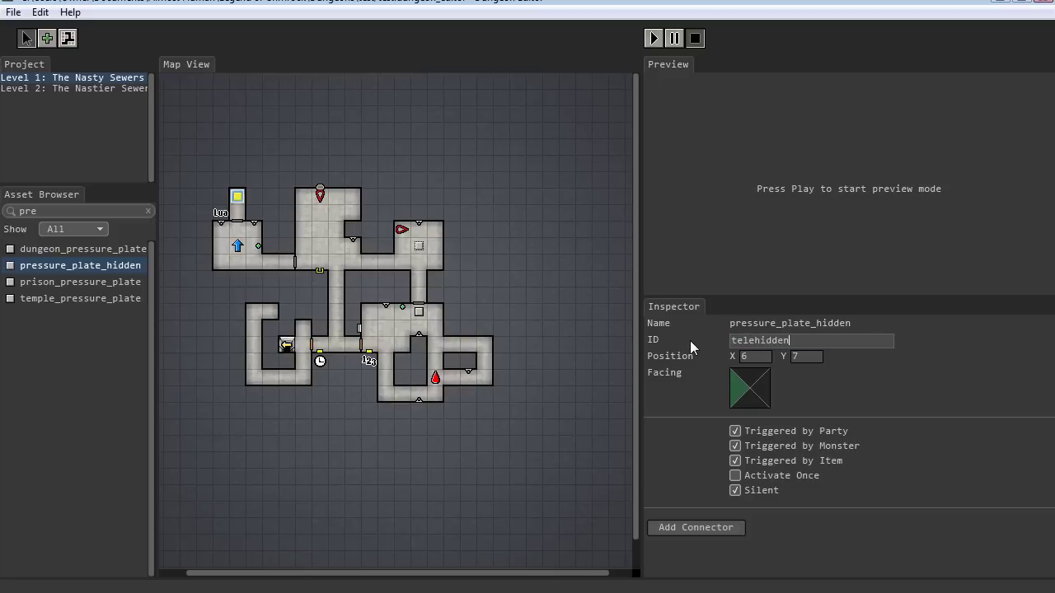
{"action": "type", "text": "plate"}
{"action": "key", "text": "Return"}
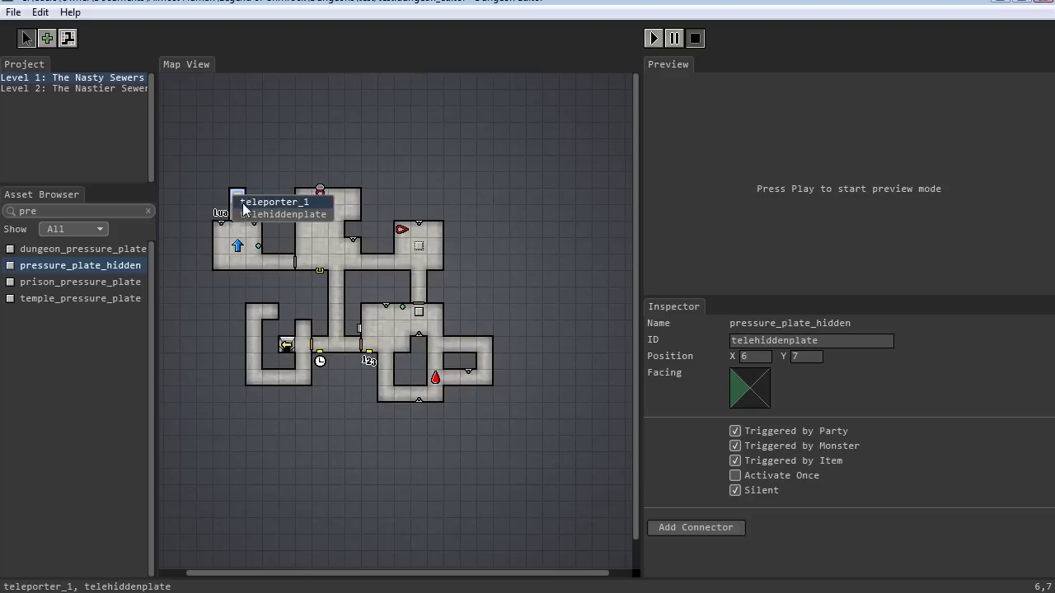
Change the ID of the teleporter at 6,7 to telehidden
{"action": "left_click", "coordinate": [236, 197]}
{"action": "left_click_drag", "start_coordinate": [816, 340], "coordinate": [697, 331]}
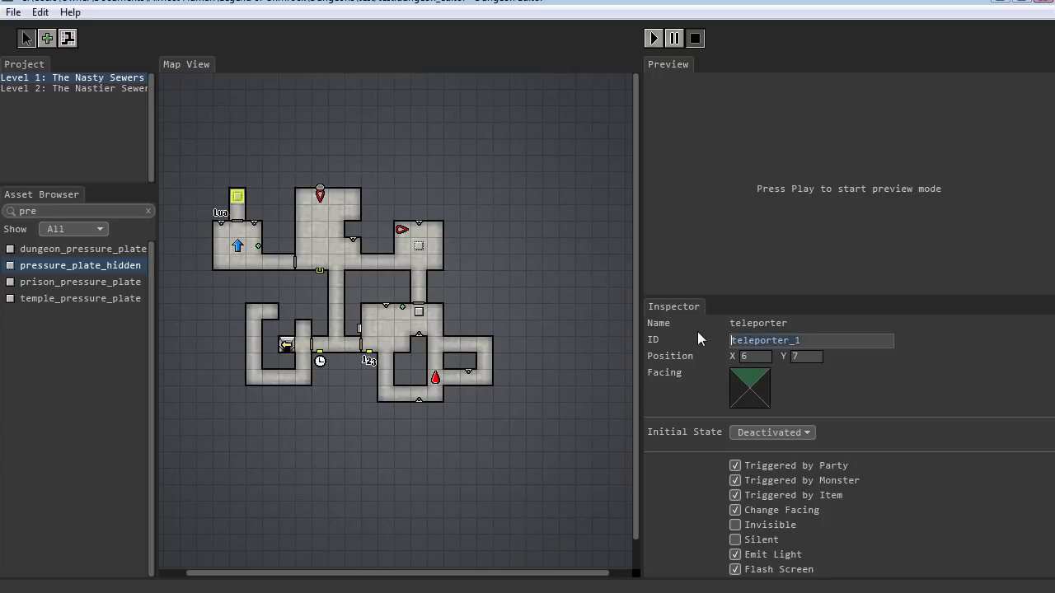
{"action": "type", "text": "telehidden"}
{"action": "key", "text": "Return"}
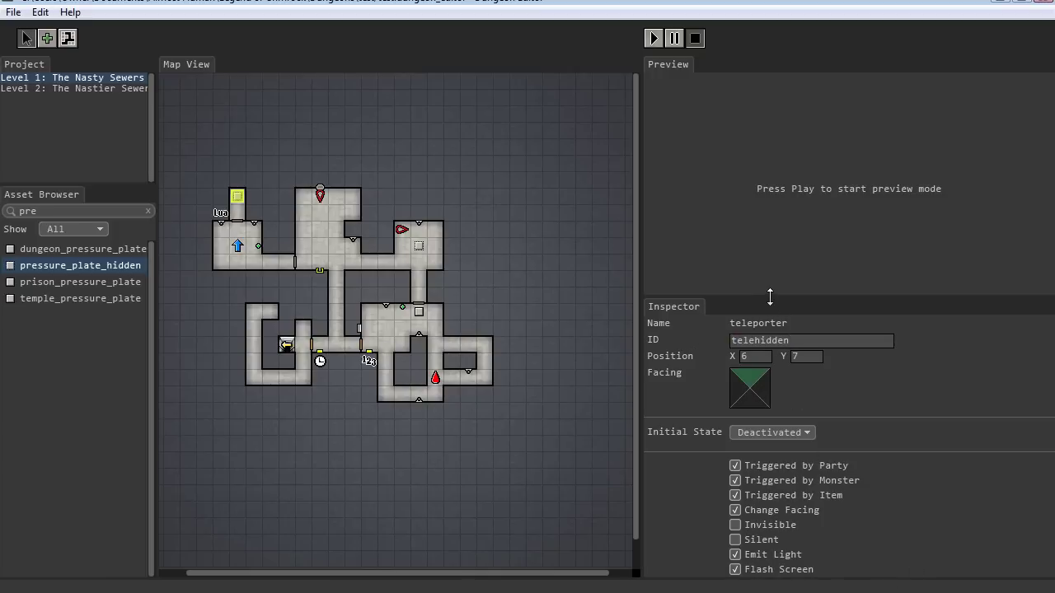
Set the telehidden teleporter's target coordinates to X 18, Y 17, just above the snail
{"action": "left_click_drag", "start_coordinate": [769, 297], "coordinate": [772, 221]}
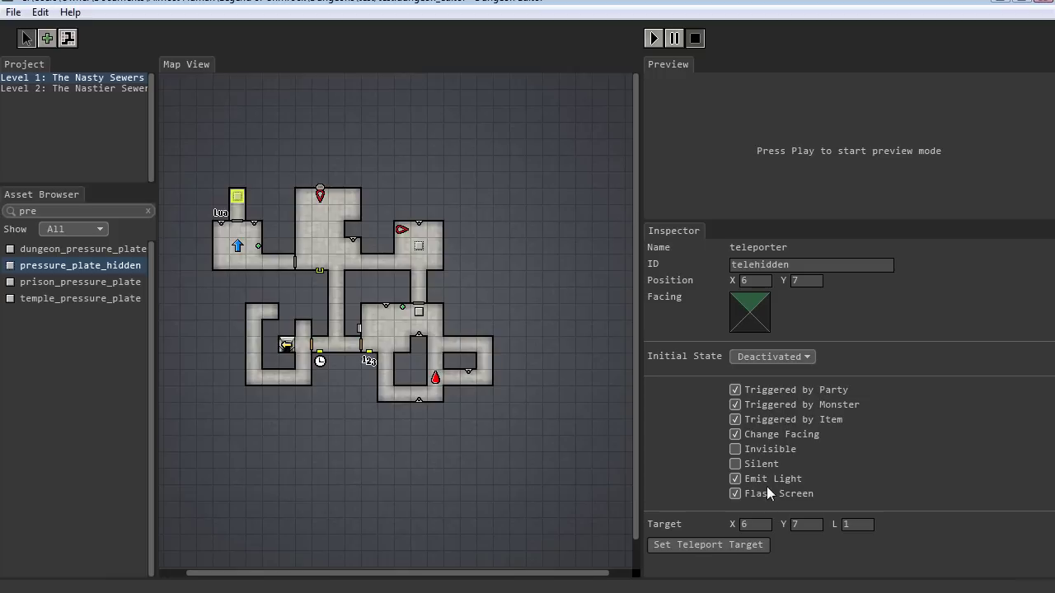
{"action": "type", "text": "18"}
{"action": "key", "text": "Tab"}
{"action": "type", "text": "17"}
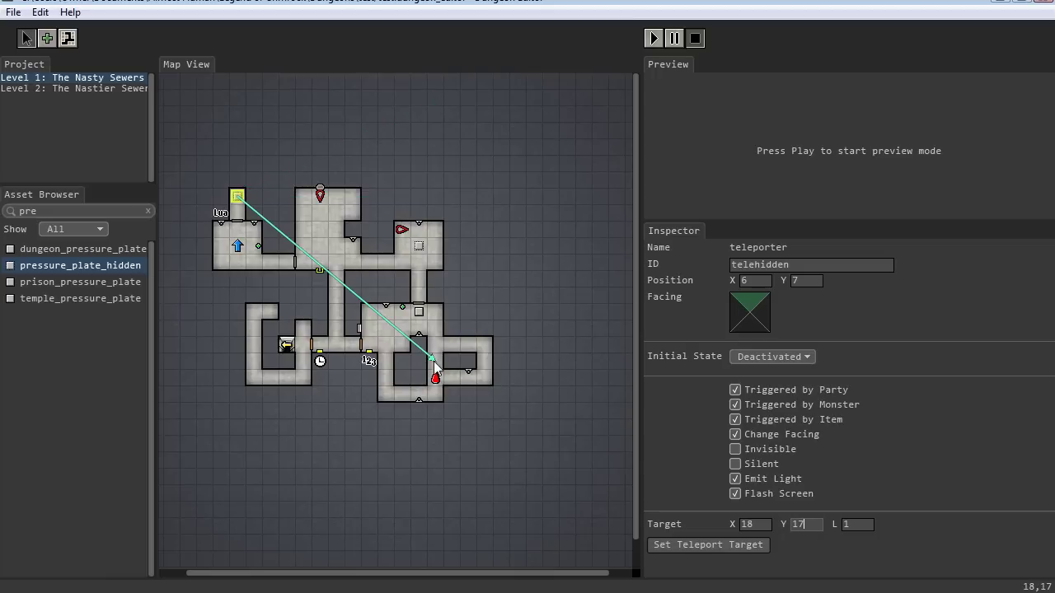
Try picking the teleport target on the map at 18,10, and return it to 18,17 the same way
{"action": "left_click", "coordinate": [697, 545]}
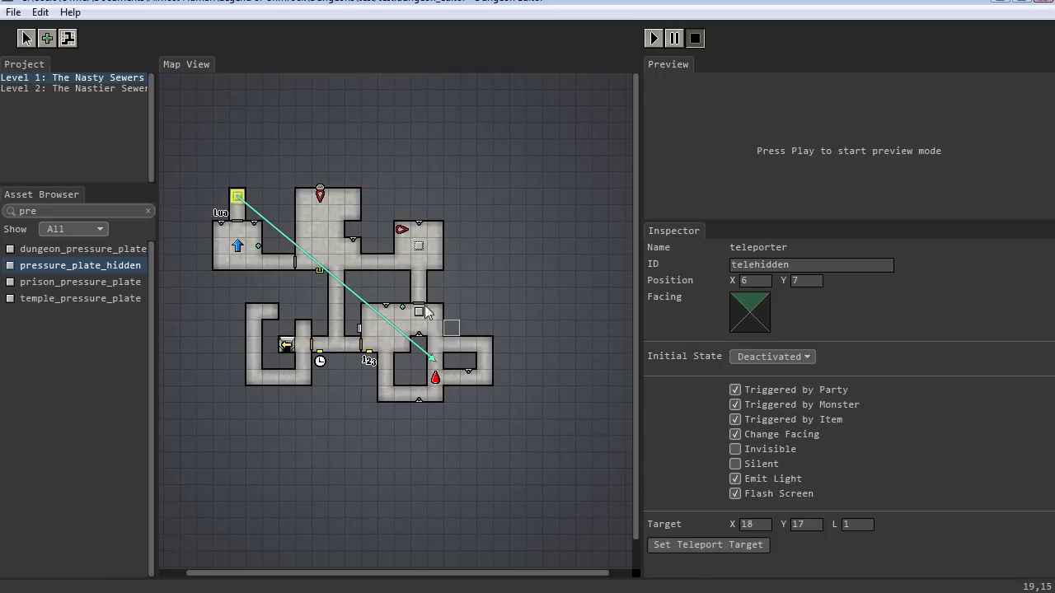
{"action": "left_click", "coordinate": [425, 247]}
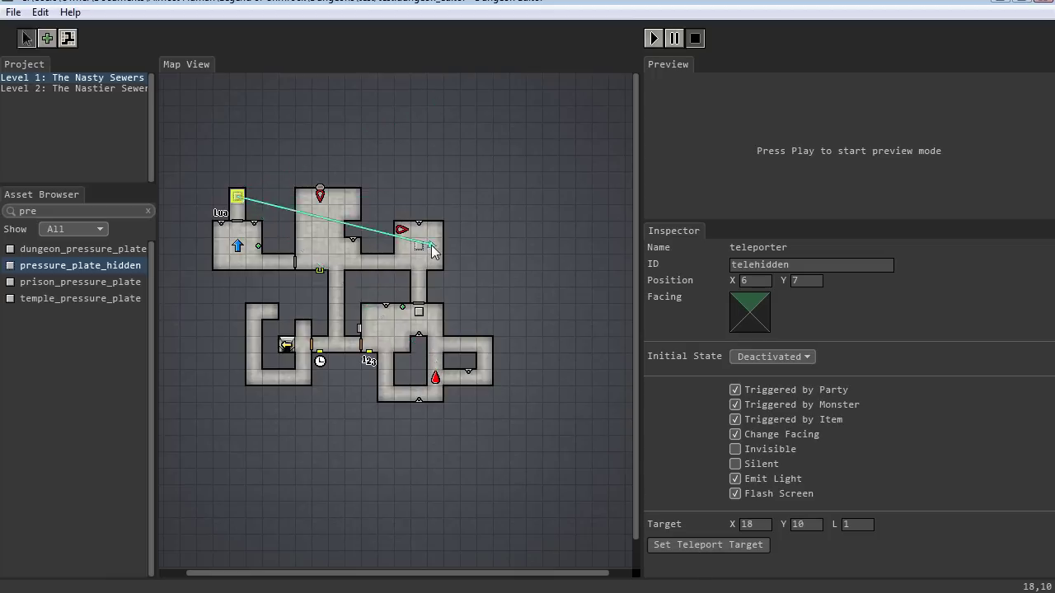
{"action": "left_click", "coordinate": [678, 545]}
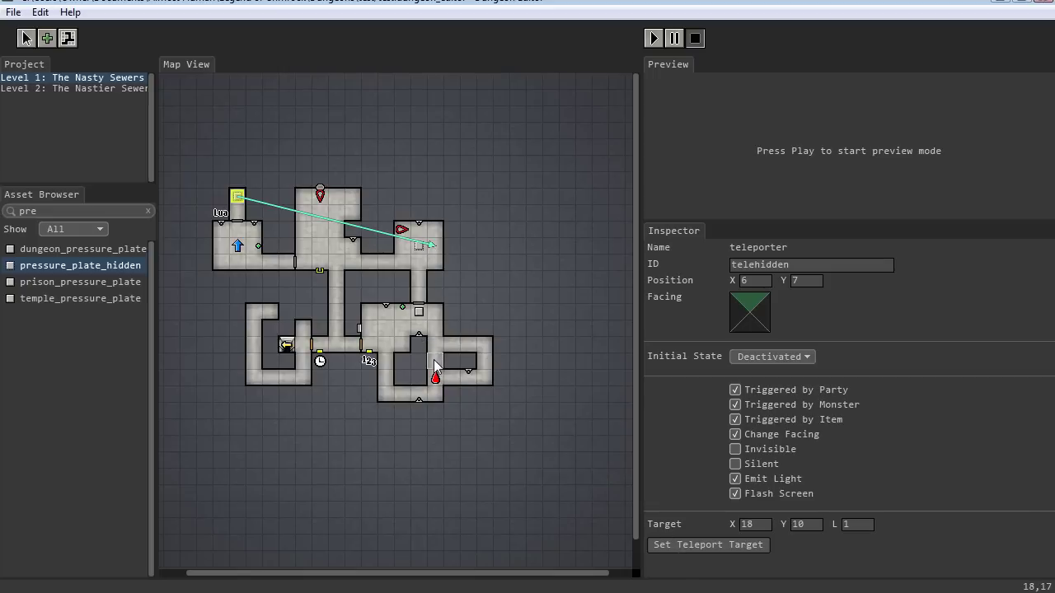
{"action": "left_click", "coordinate": [433, 359]}
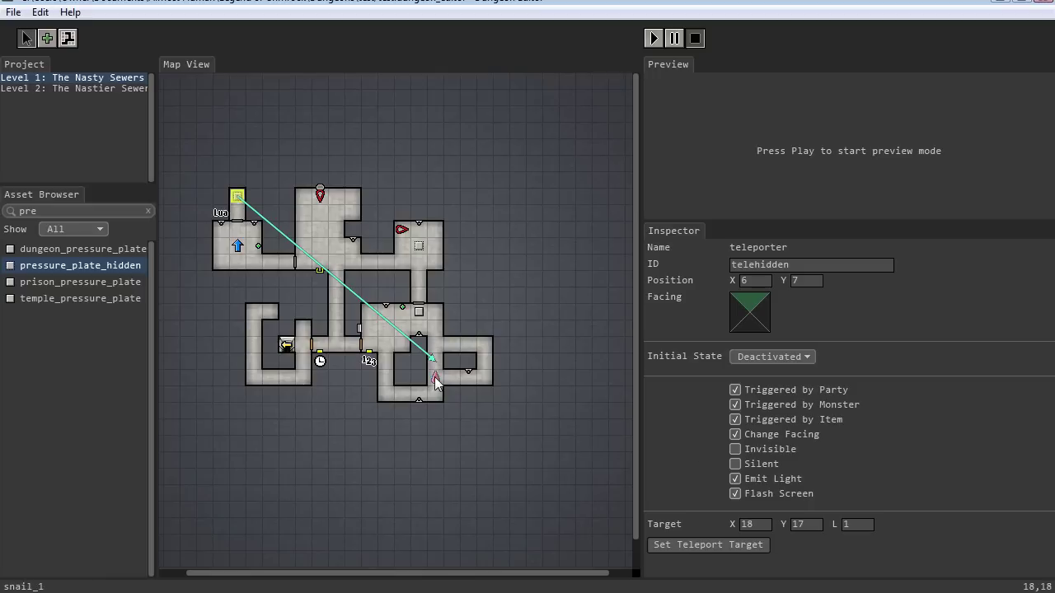
Set the telehidden teleporter to face south and turn off its Change Facing option
{"action": "left_click", "coordinate": [239, 199]}
{"action": "left_click", "coordinate": [755, 322]}
{"action": "left_click", "coordinate": [753, 325]}
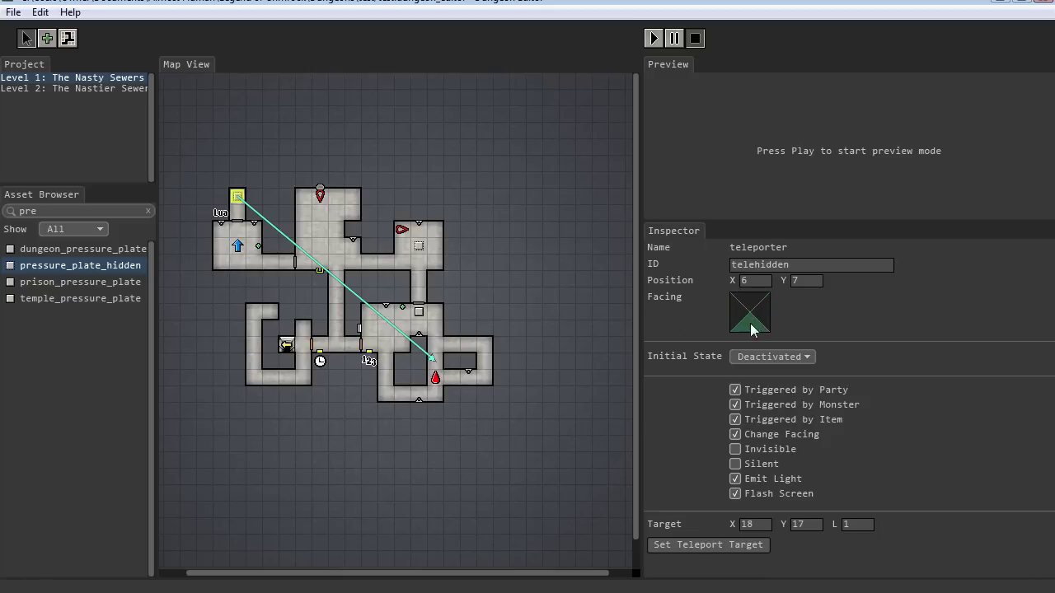
{"action": "left_click", "coordinate": [735, 434]}
{"action": "left_click", "coordinate": [237, 198]}
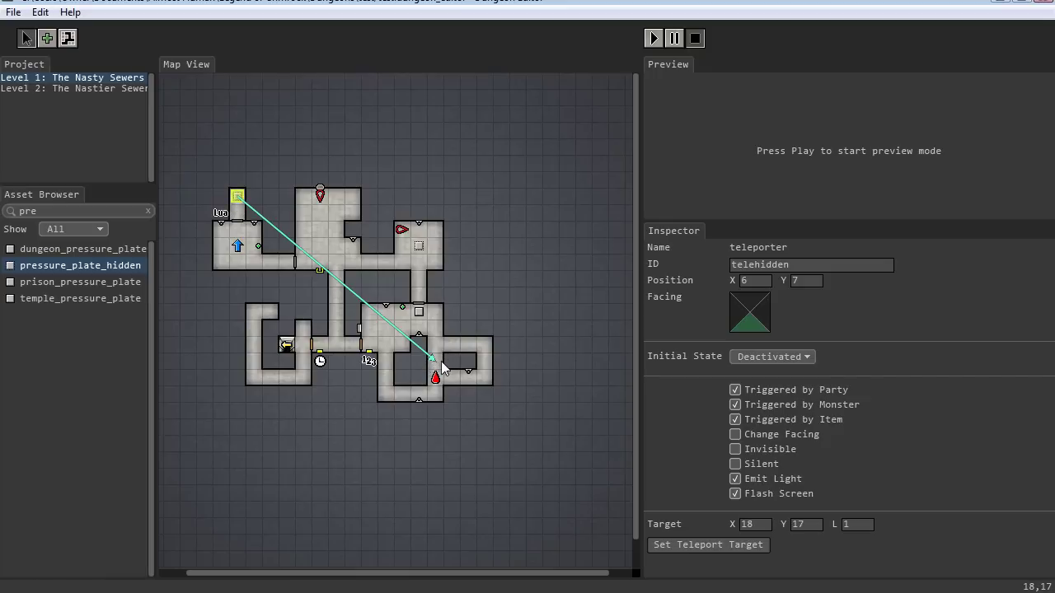
Turn Change Facing back on for the teleporter and turn off Triggered by Monster
{"action": "left_click", "coordinate": [734, 434]}
{"action": "left_click", "coordinate": [734, 404]}
Add a connector to telehiddenplate that activates the telehidden teleporter when the plate is activated
{"action": "left_click", "coordinate": [243, 206]}
{"action": "left_click", "coordinate": [280, 213]}
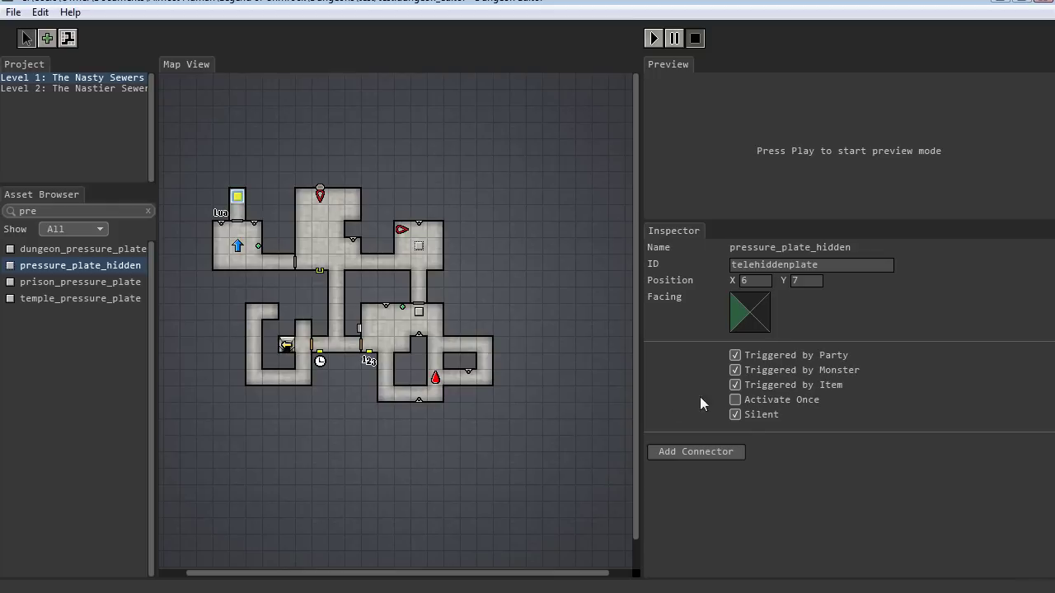
{"action": "left_click", "coordinate": [692, 452]}
{"action": "left_click", "coordinate": [849, 461]}
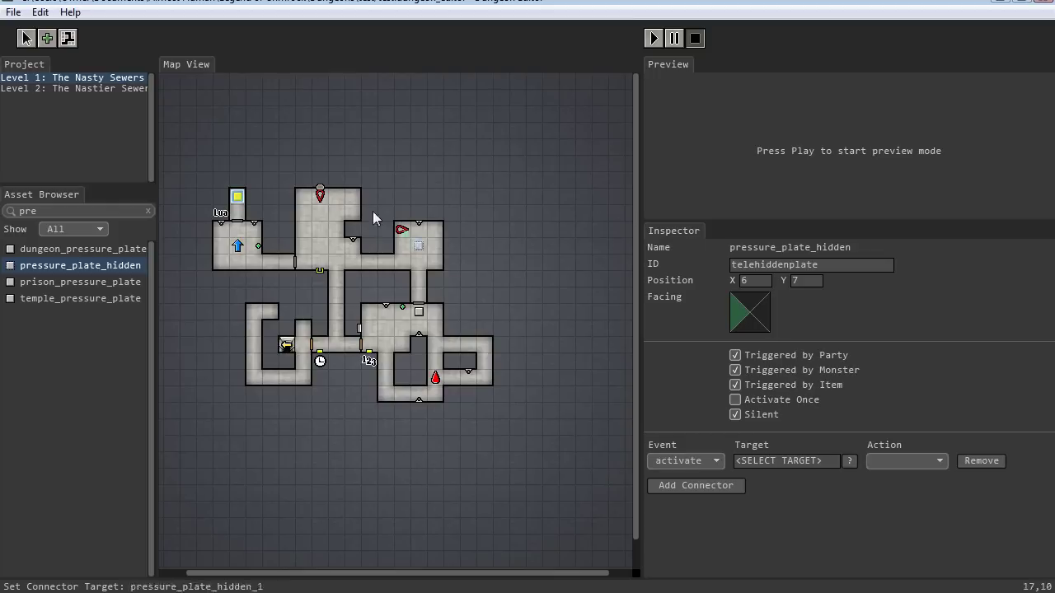
{"action": "left_click", "coordinate": [239, 202]}
{"action": "left_click", "coordinate": [254, 205]}
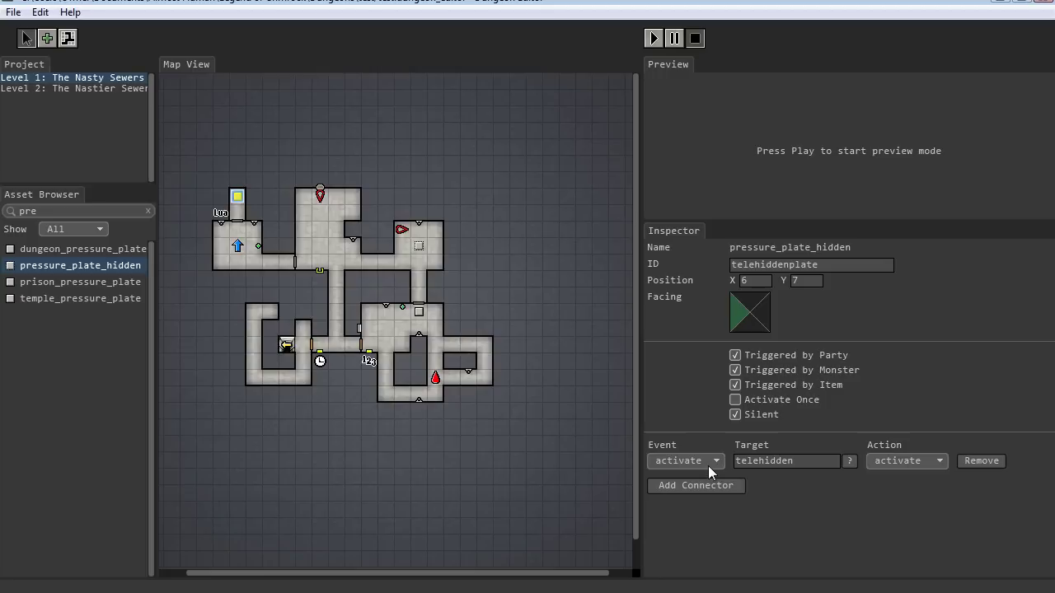
Test the level in the enlarged preview by walking through the torch door into the teleporter and turning towards the snail
{"action": "left_click", "coordinate": [653, 38]}
{"action": "left_click", "coordinate": [649, 83]}
{"action": "key", "text": "w"}
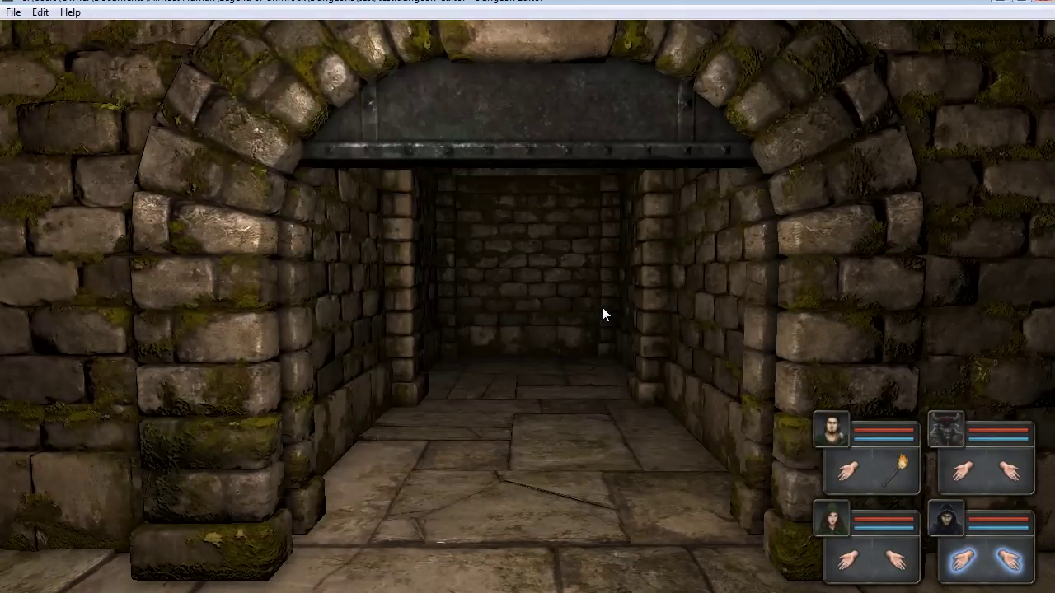
{"action": "key", "text": "w"}
{"action": "key", "text": "w"}
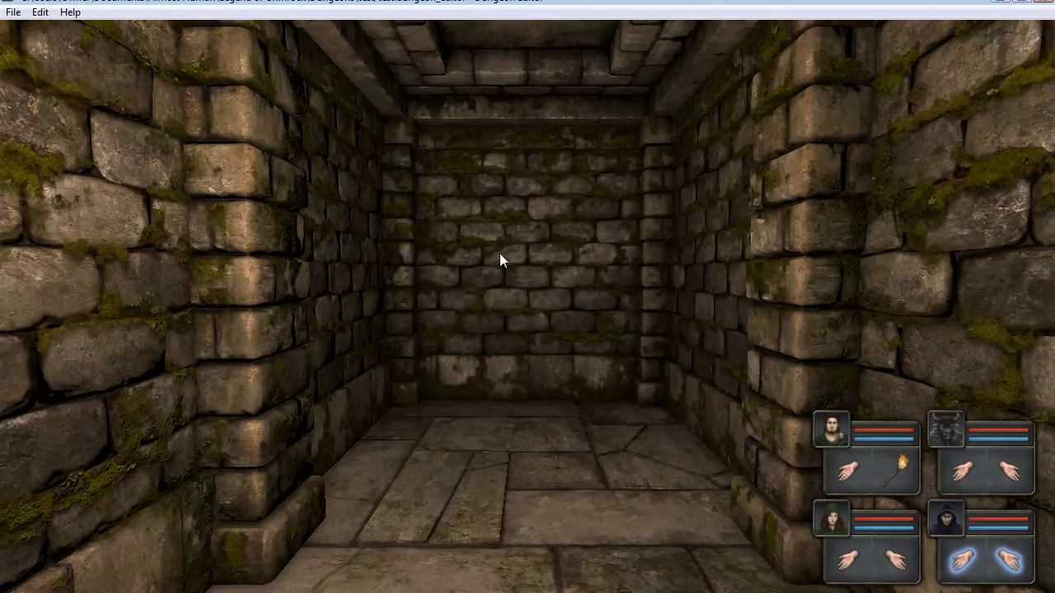
{"action": "key", "text": "w"}
{"action": "key", "text": "q"}
{"action": "key", "text": "q"}
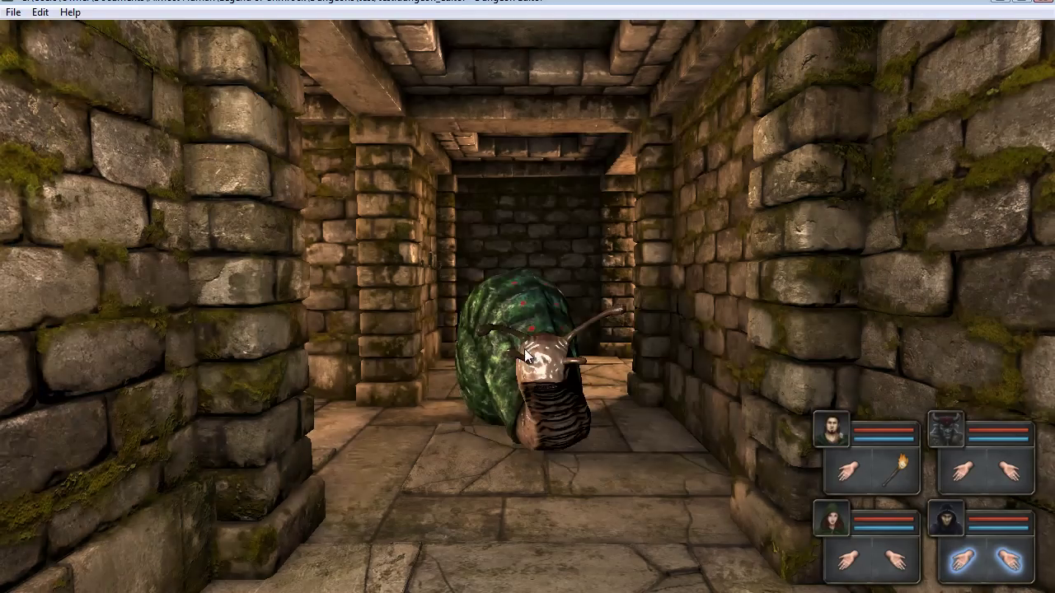
Back the party away from the snail into the adjoining room and stop the preview
{"action": "key", "text": "s"}
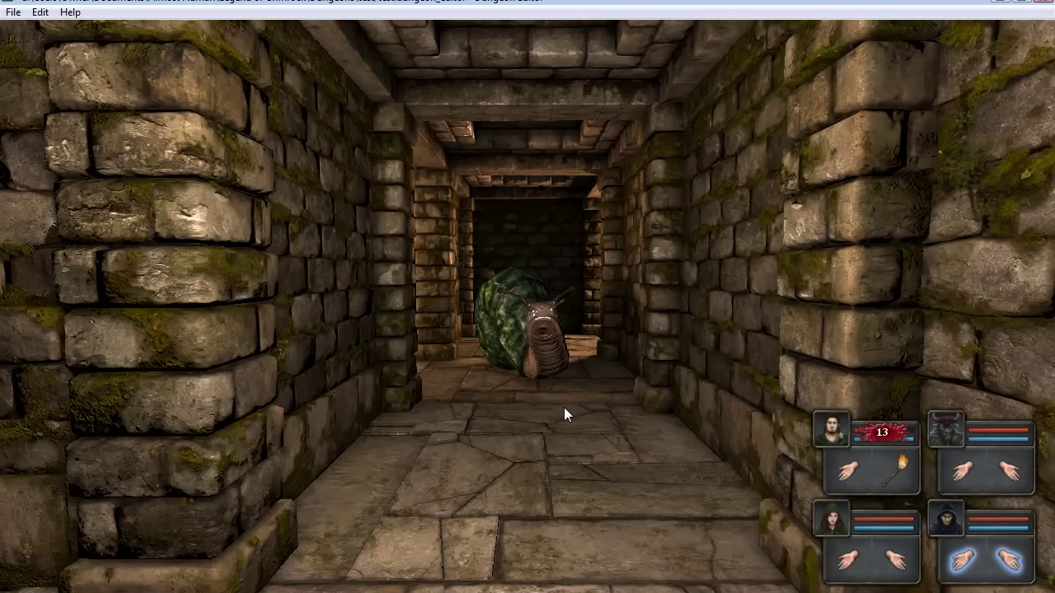
{"action": "key", "text": "e"}
{"action": "key", "text": "w"}
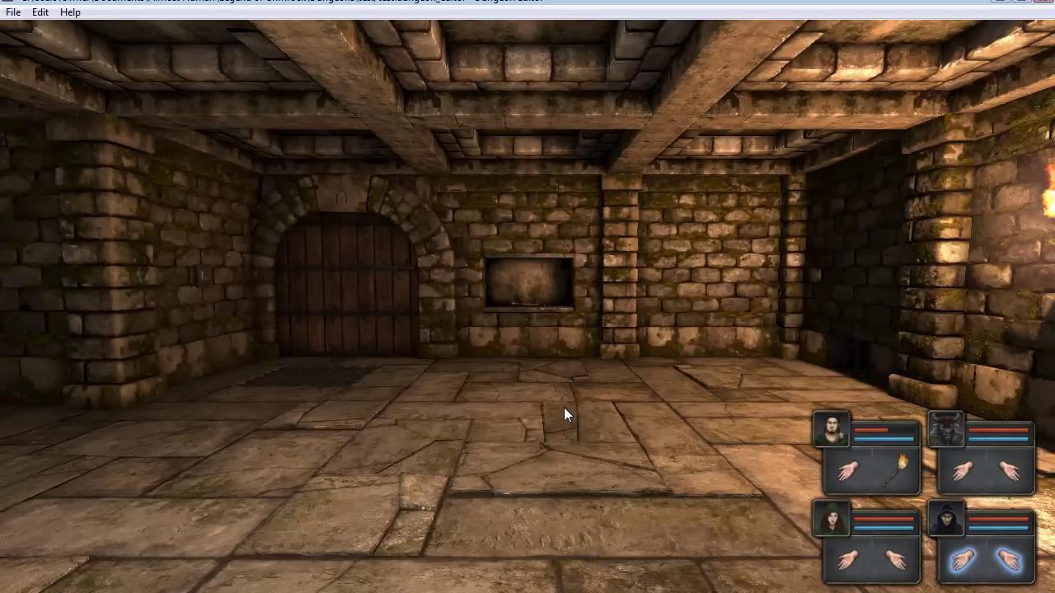
{"action": "key", "text": "s"}
{"action": "key", "text": "Escape"}
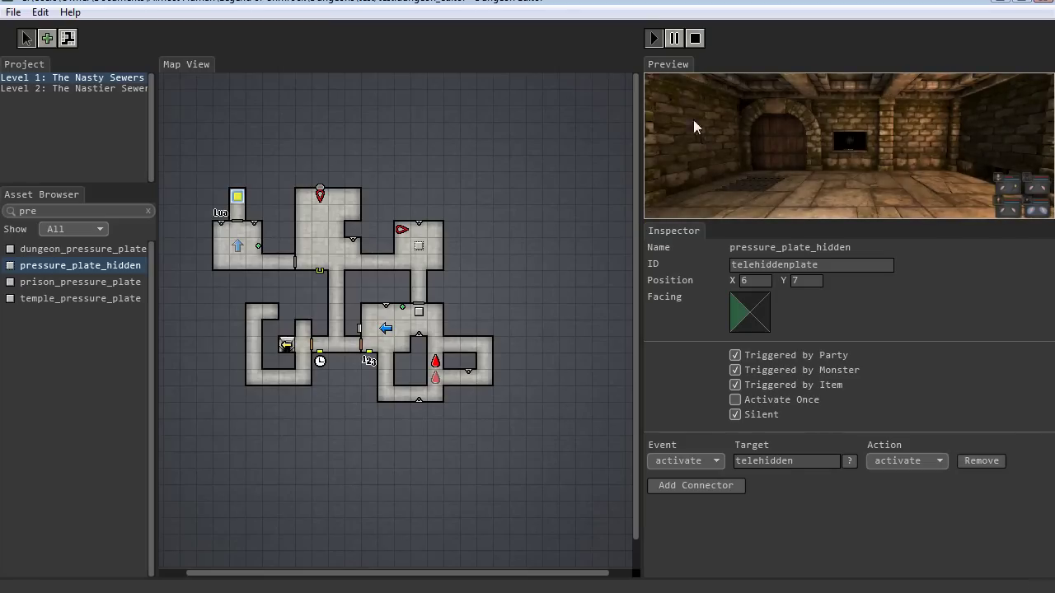
{"action": "left_click", "coordinate": [695, 37]}
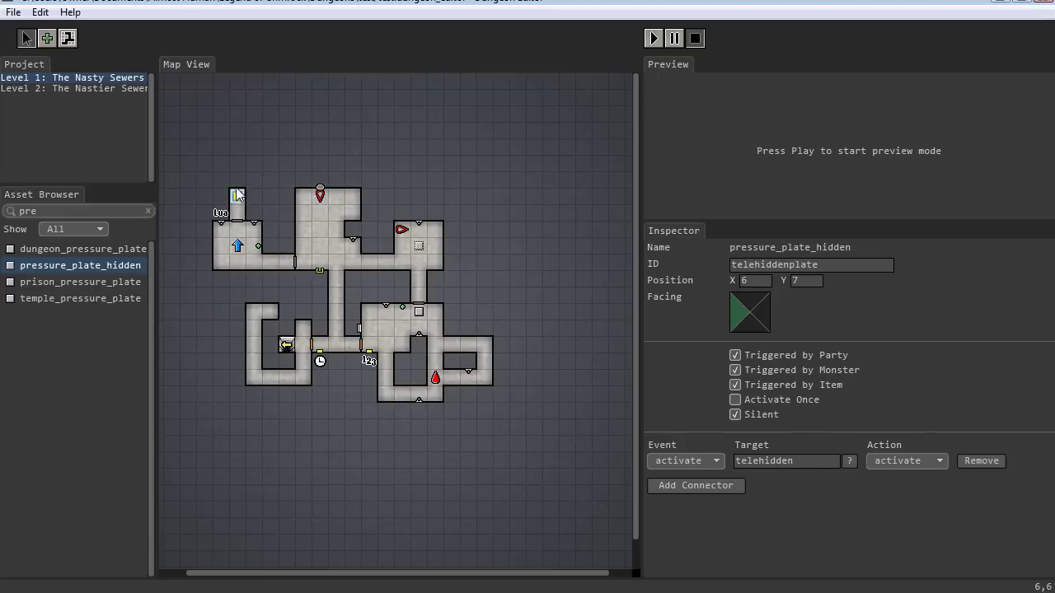
Move the hidden pressure plate to the torch door tile at X 6, Y 8 and test the teleporter in the enlarged preview
{"action": "left_click_drag", "start_coordinate": [236, 195], "coordinate": [241, 213]}
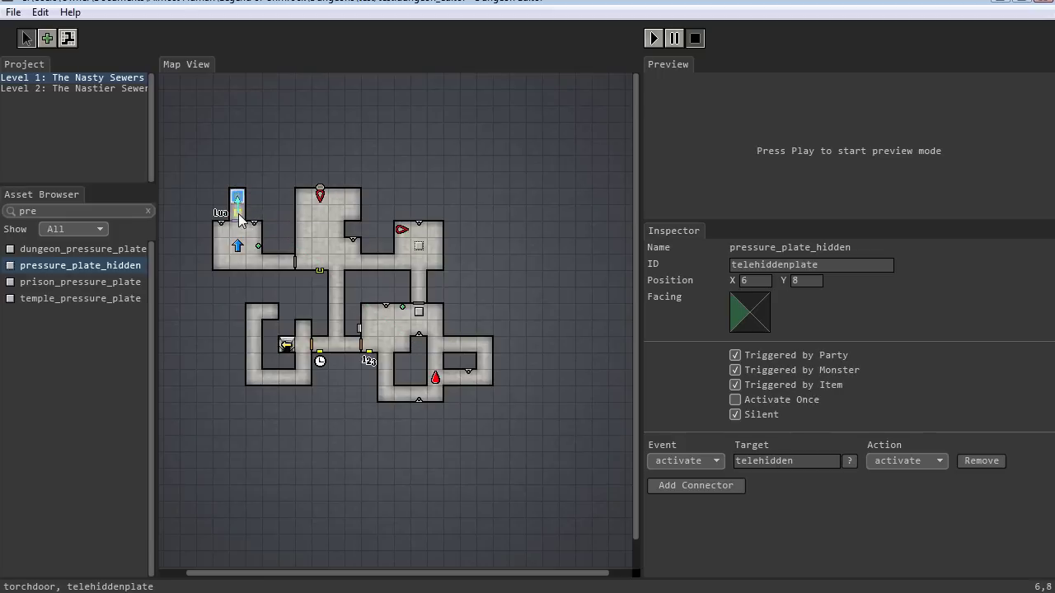
{"action": "left_click", "coordinate": [654, 38]}
{"action": "left_click", "coordinate": [657, 108]}
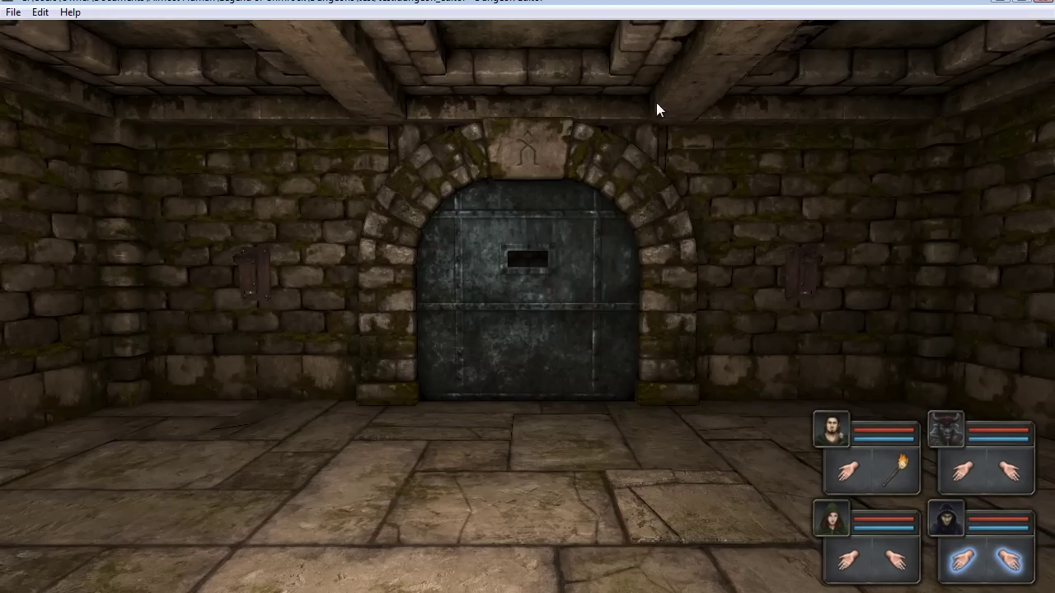
{"action": "key", "text": "w"}
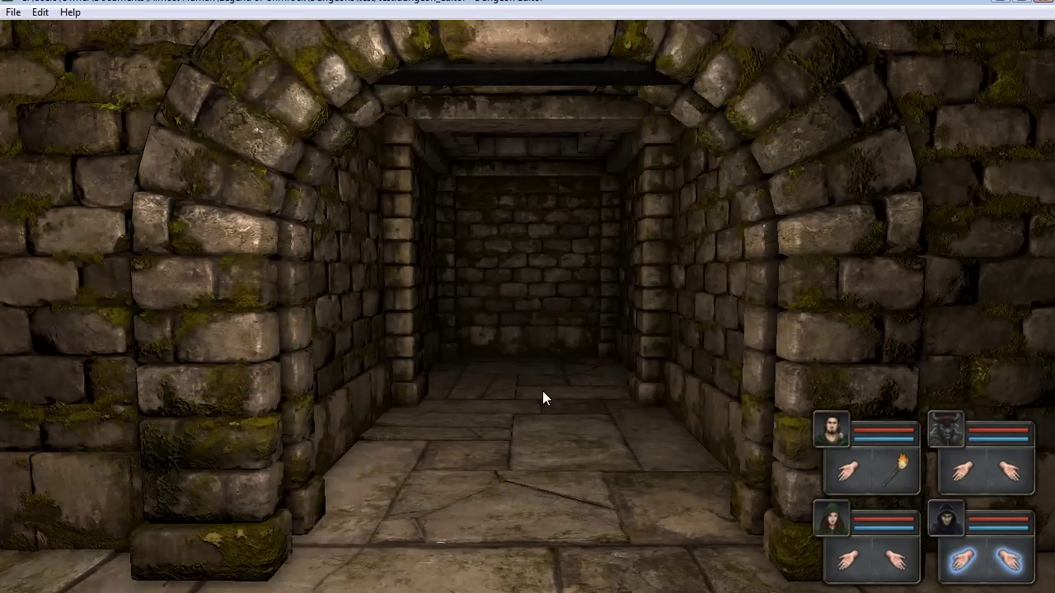
{"action": "key", "text": "w"}
{"action": "key", "text": "w"}
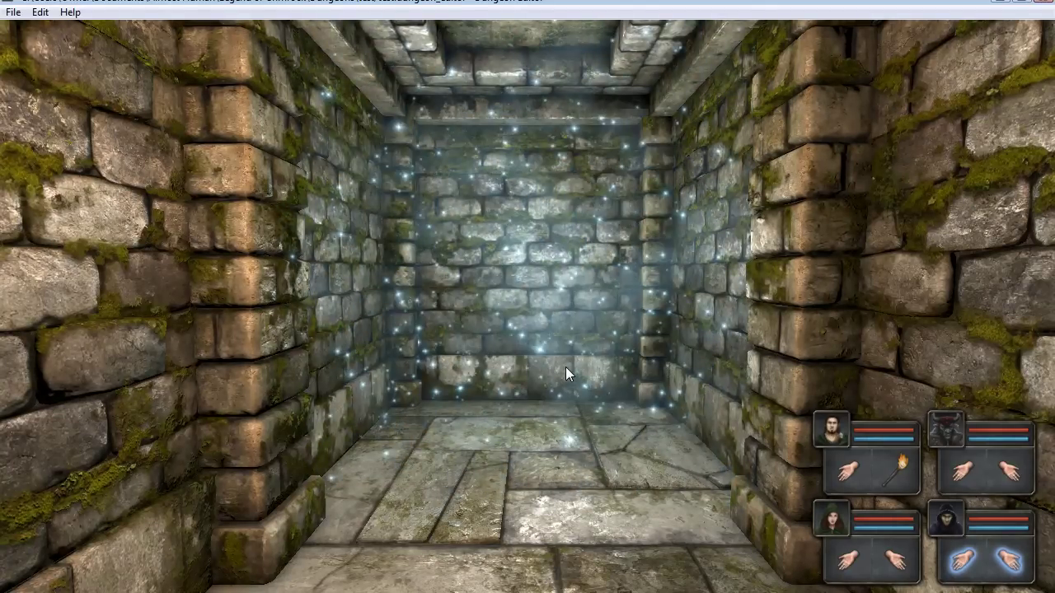
{"action": "key", "text": "w"}
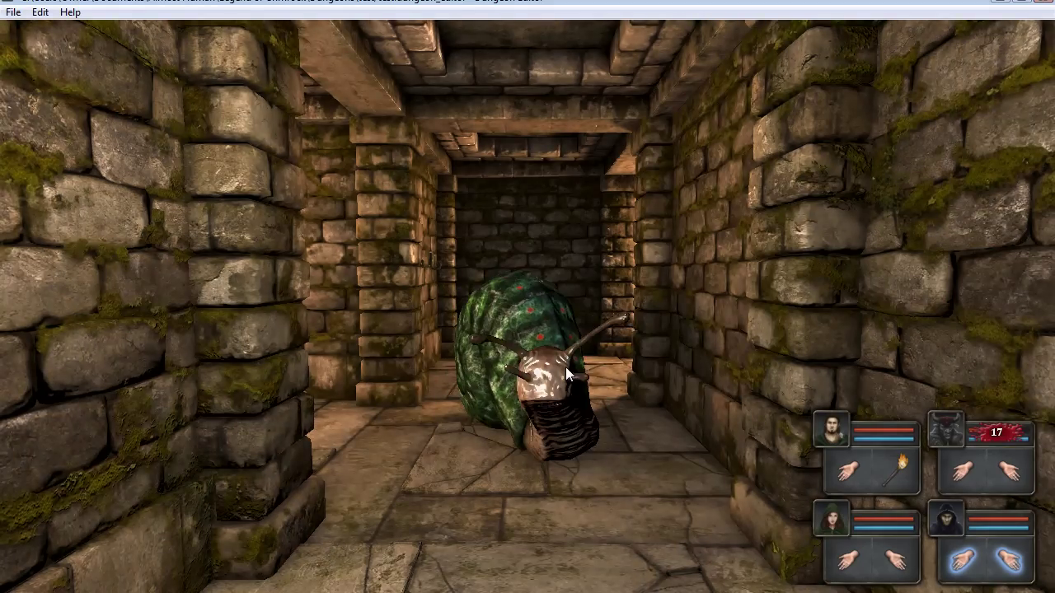
{"action": "key", "text": "Escape"}
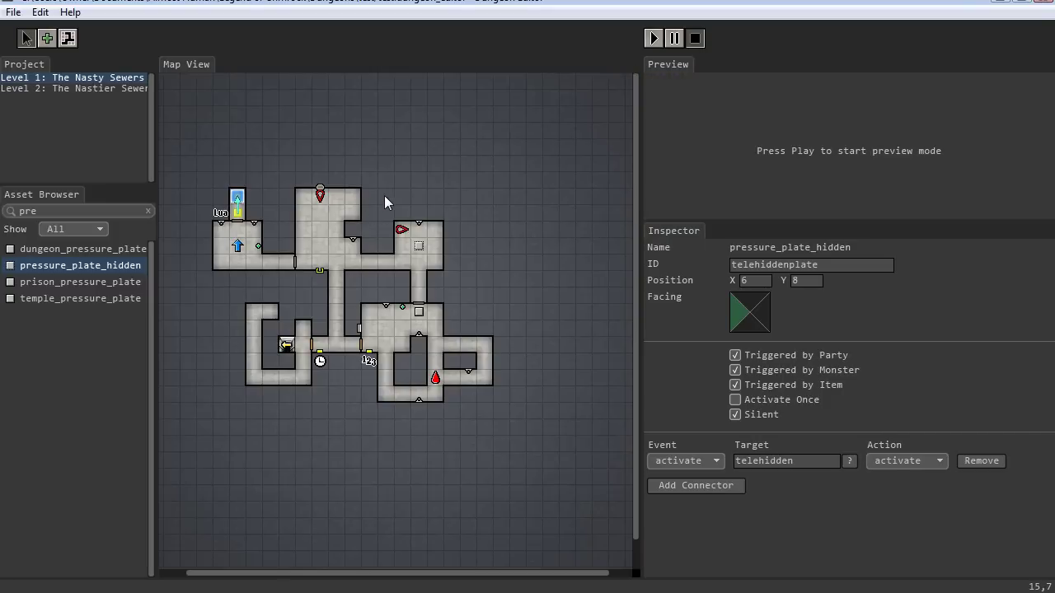
Set the telehidden teleporter's target to X 6, Y 11 on level 1, just behind the starting location
{"action": "left_click", "coordinate": [239, 197]}
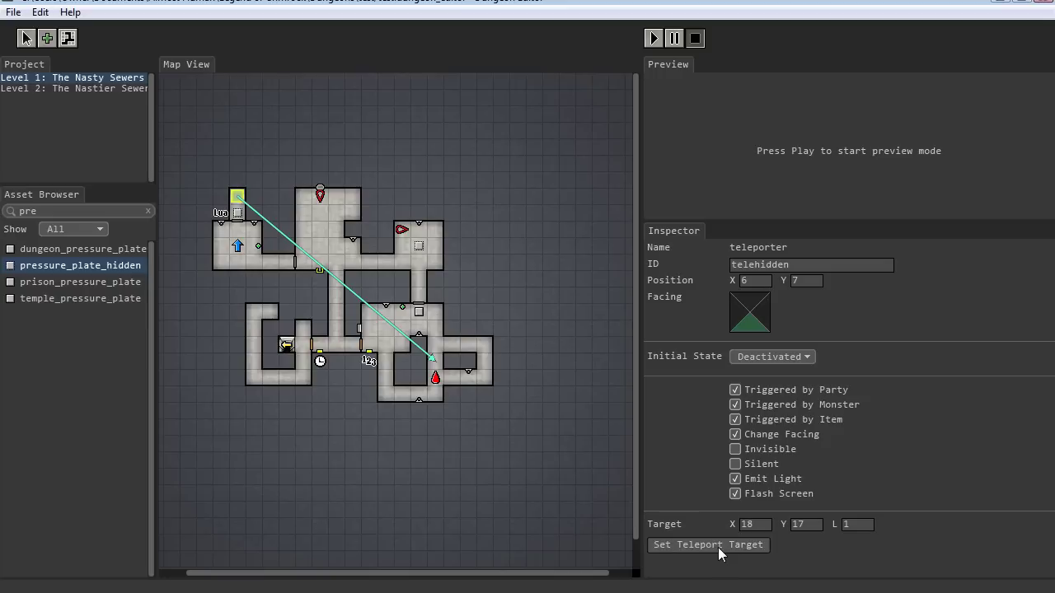
{"action": "left_click", "coordinate": [238, 261]}
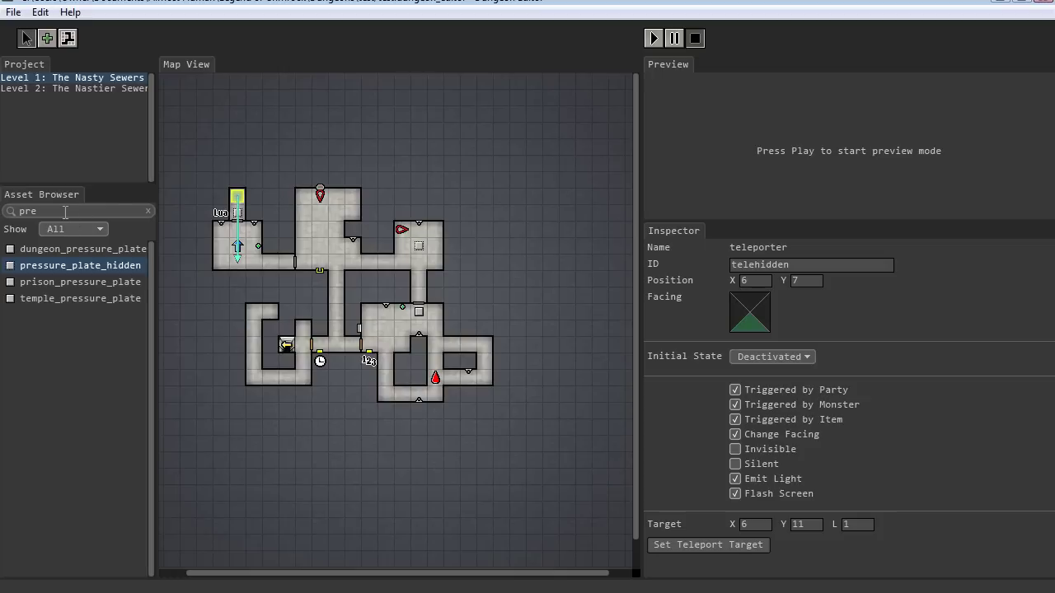
Find the timer asset and place a timer at X 5, Y 7, just west of the teleporter
{"action": "left_click_drag", "start_coordinate": [65, 212], "coordinate": [6, 210]}
{"action": "type", "text": "timer"}
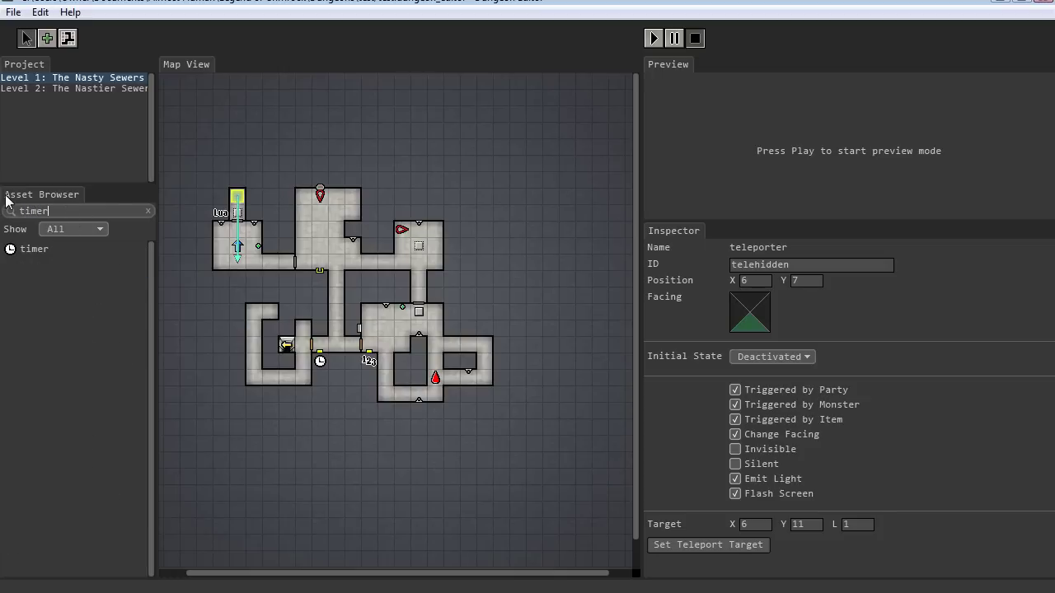
{"action": "left_click", "coordinate": [37, 249]}
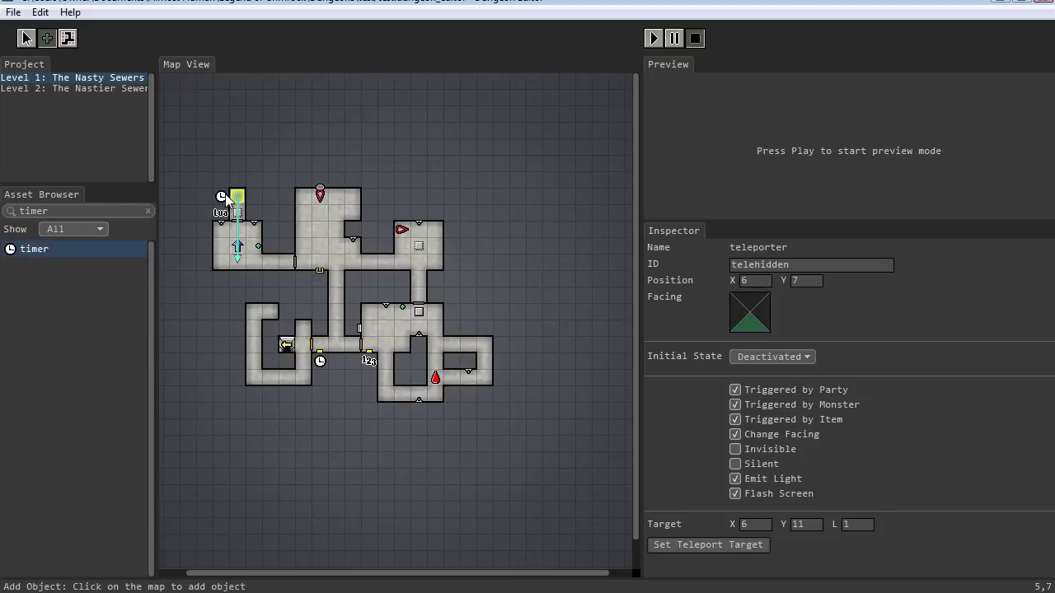
{"action": "left_click", "coordinate": [26, 38]}
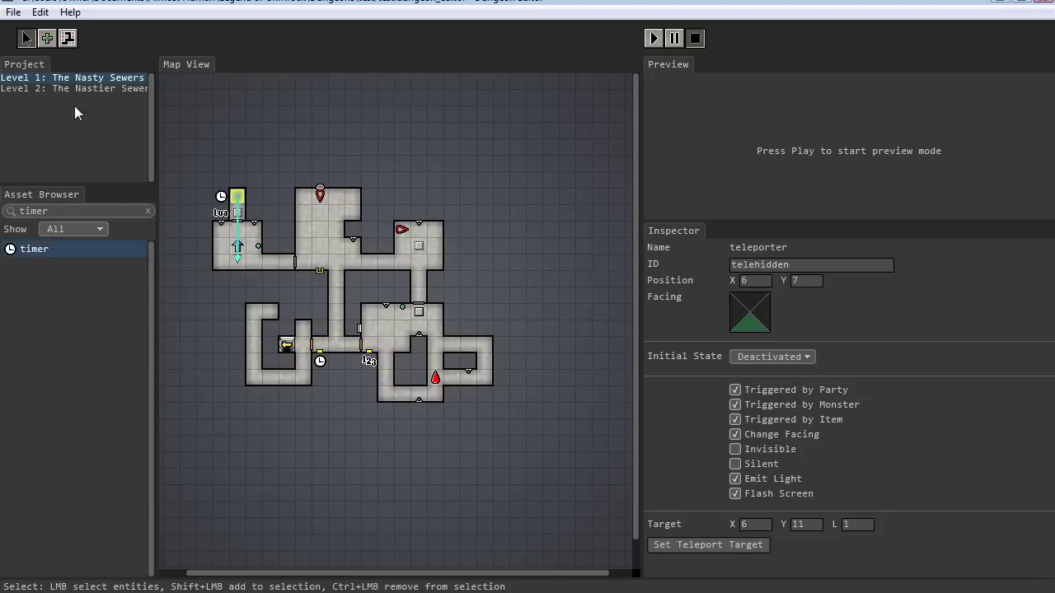
Add a connector to telehiddenplate that activates the new timer and remove its telehidden connector
{"action": "left_click", "coordinate": [237, 213]}
{"action": "left_click", "coordinate": [672, 482]}
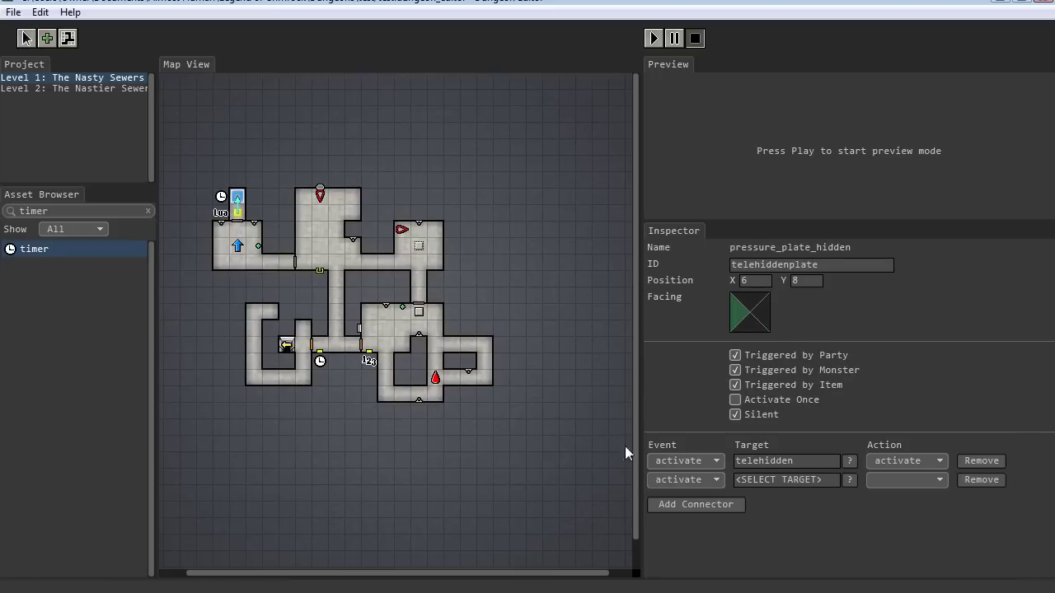
{"action": "left_click", "coordinate": [222, 199]}
{"action": "left_click", "coordinate": [972, 462]}
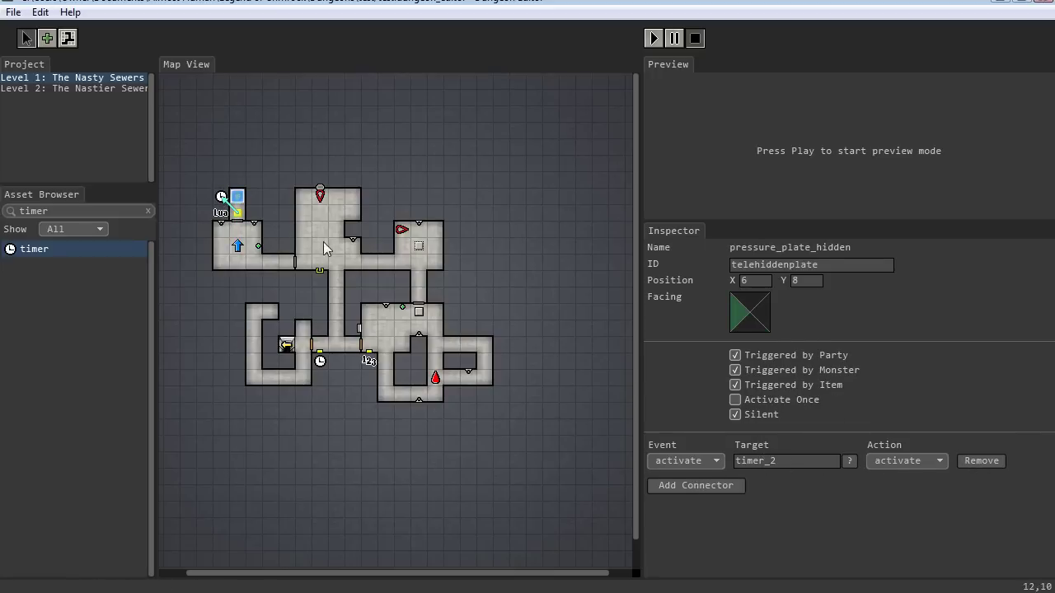
Set timer_2's interval to 3 and add a connector that activates the telehidden teleporter
{"action": "left_click", "coordinate": [221, 197]}
{"action": "left_click", "coordinate": [757, 359]}
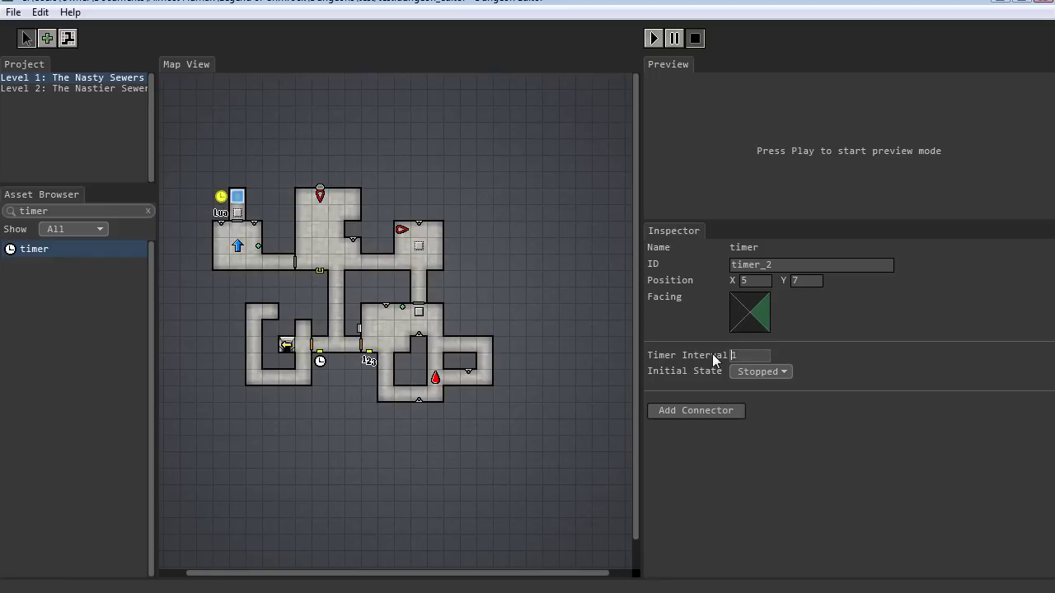
{"action": "left_click", "coordinate": [697, 413]}
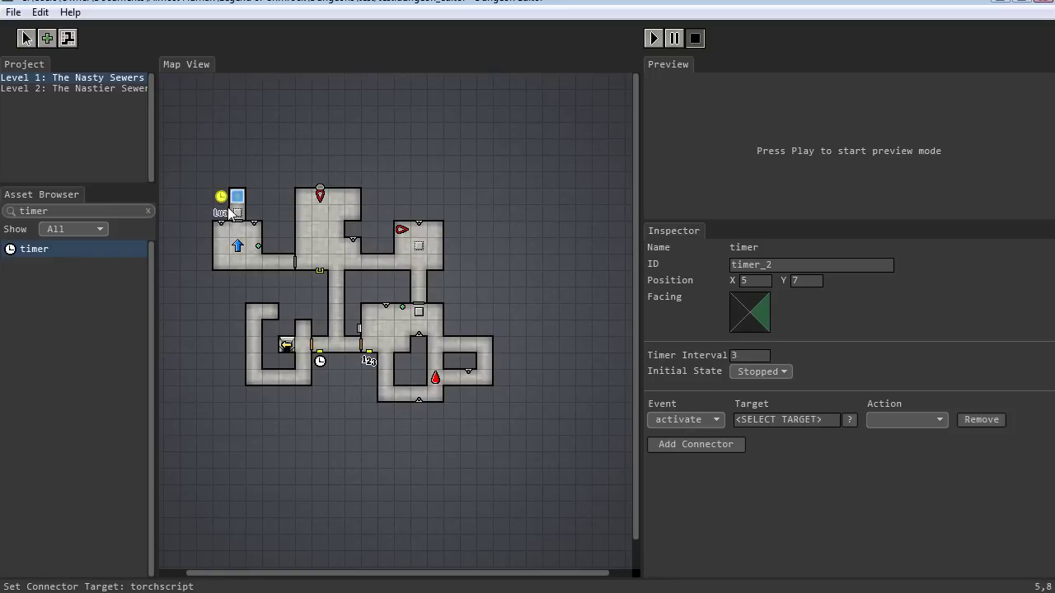
{"action": "left_click", "coordinate": [237, 196]}
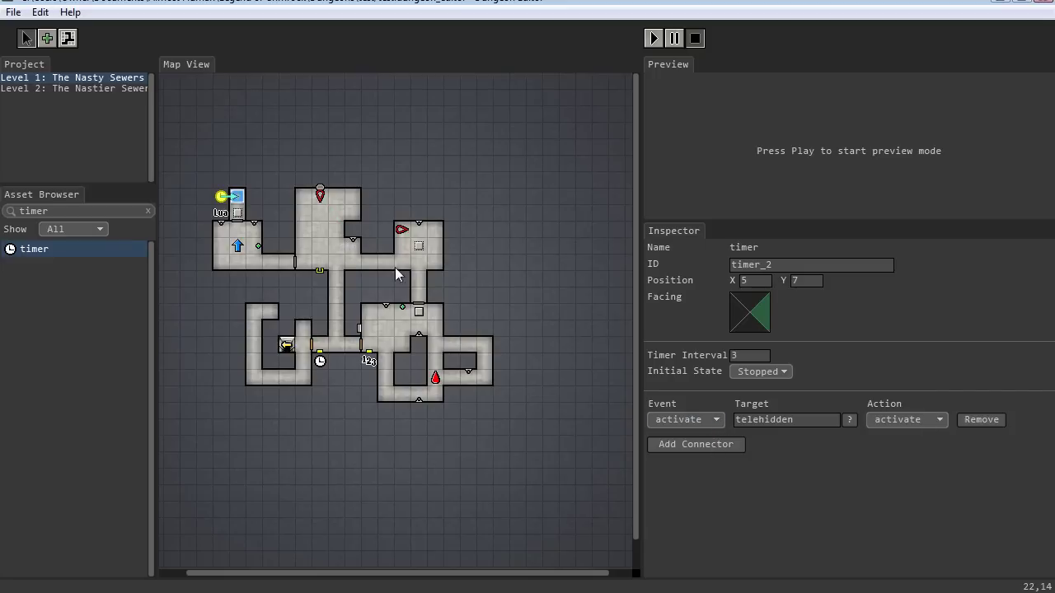
Add a second connector to telehiddenplate that activates telehidden when the plate is activated
{"action": "left_click", "coordinate": [237, 214]}
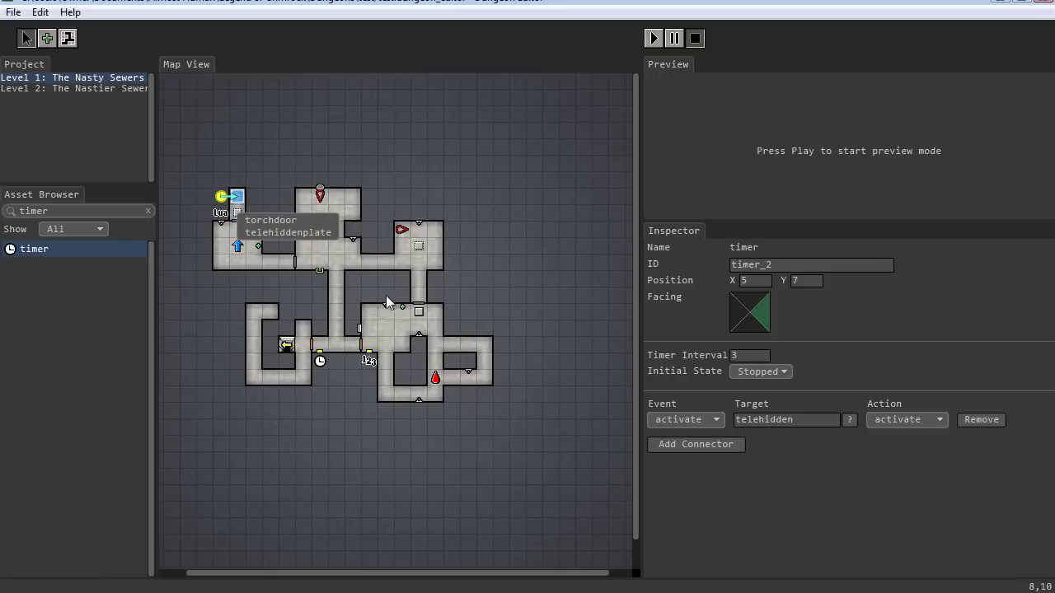
{"action": "left_click", "coordinate": [288, 232]}
{"action": "left_click", "coordinate": [697, 486]}
{"action": "left_click", "coordinate": [238, 199]}
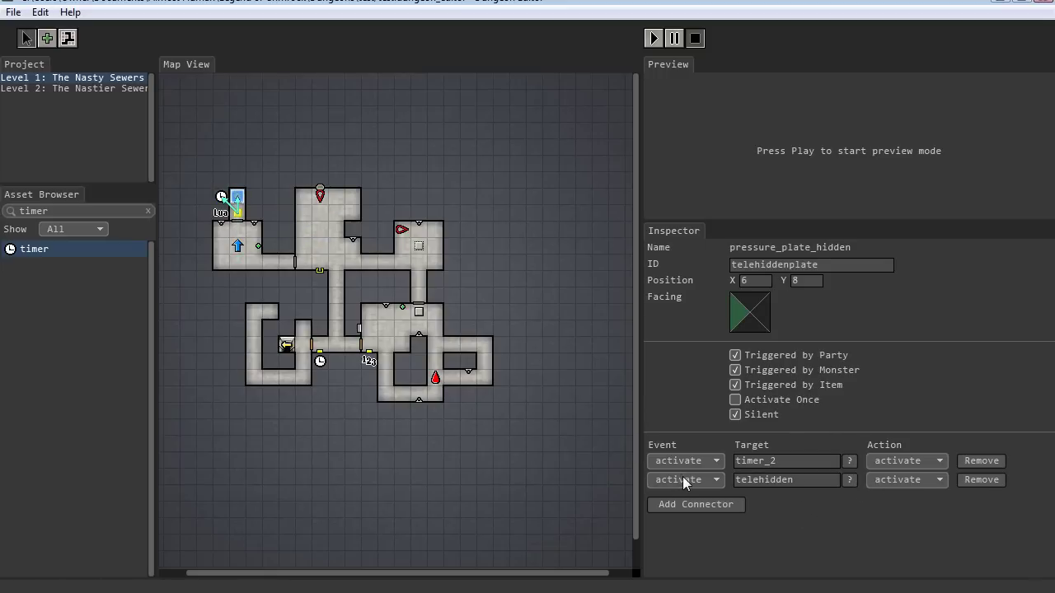
Change timer_2's telehidden connector action to deactivate and add a connector that deactivates timer_2 itself
{"action": "left_click", "coordinate": [219, 199]}
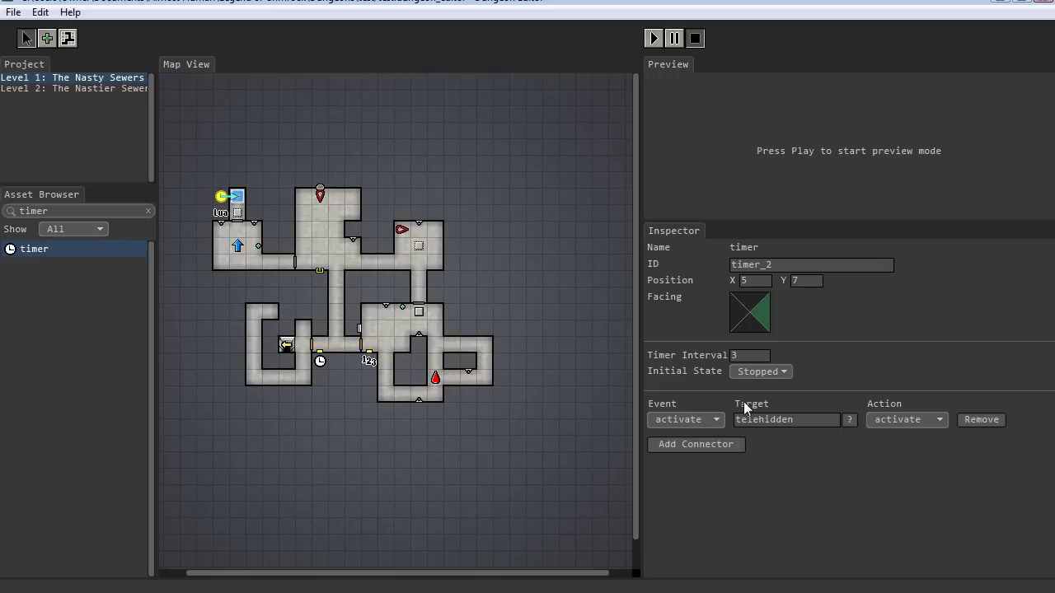
{"action": "left_click", "coordinate": [942, 423]}
{"action": "left_click", "coordinate": [923, 431]}
{"action": "left_click", "coordinate": [707, 445]}
{"action": "left_click", "coordinate": [223, 200]}
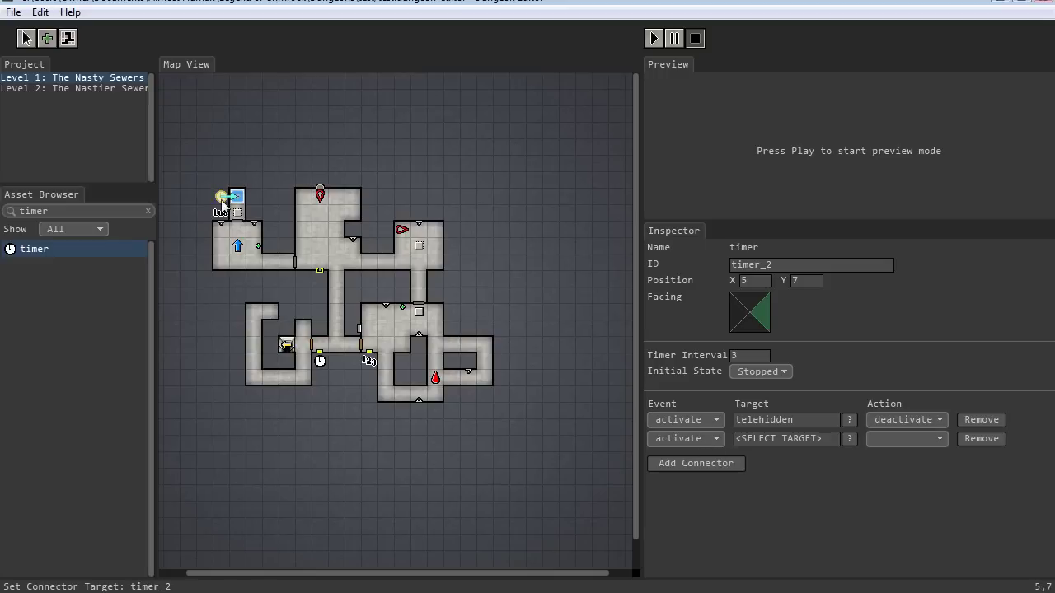
{"action": "left_click", "coordinate": [937, 442]}
{"action": "left_click", "coordinate": [913, 453]}
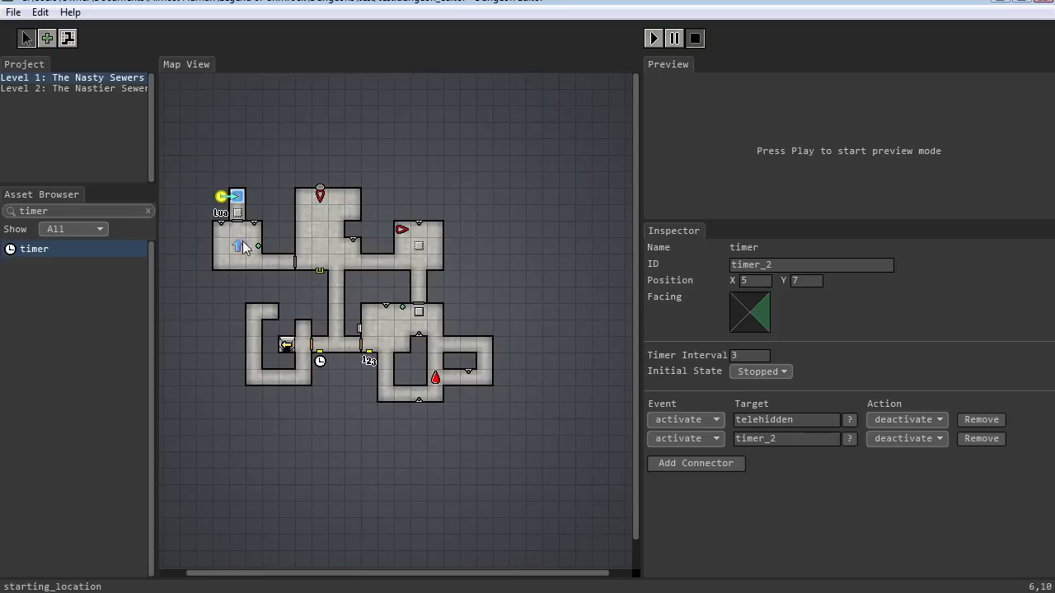
Check the plate and timer connectors, walk through the torch door in the enlarged preview, and wait on the plate for the timer
{"action": "left_click", "coordinate": [238, 211]}
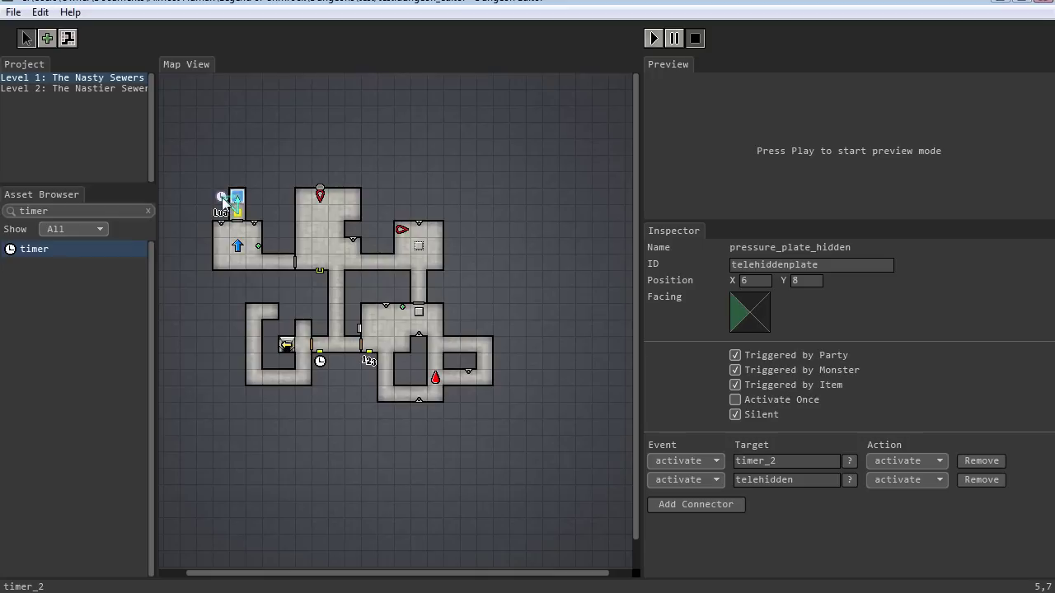
{"action": "left_click", "coordinate": [222, 198]}
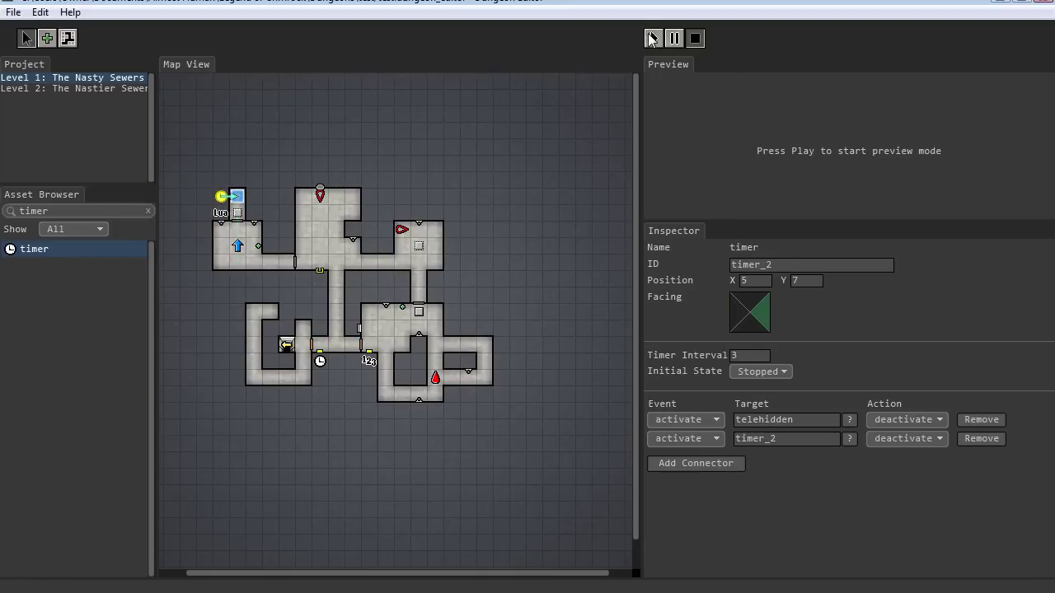
{"action": "left_click", "coordinate": [654, 40]}
{"action": "left_click", "coordinate": [647, 211]}
{"action": "key", "text": "w"}
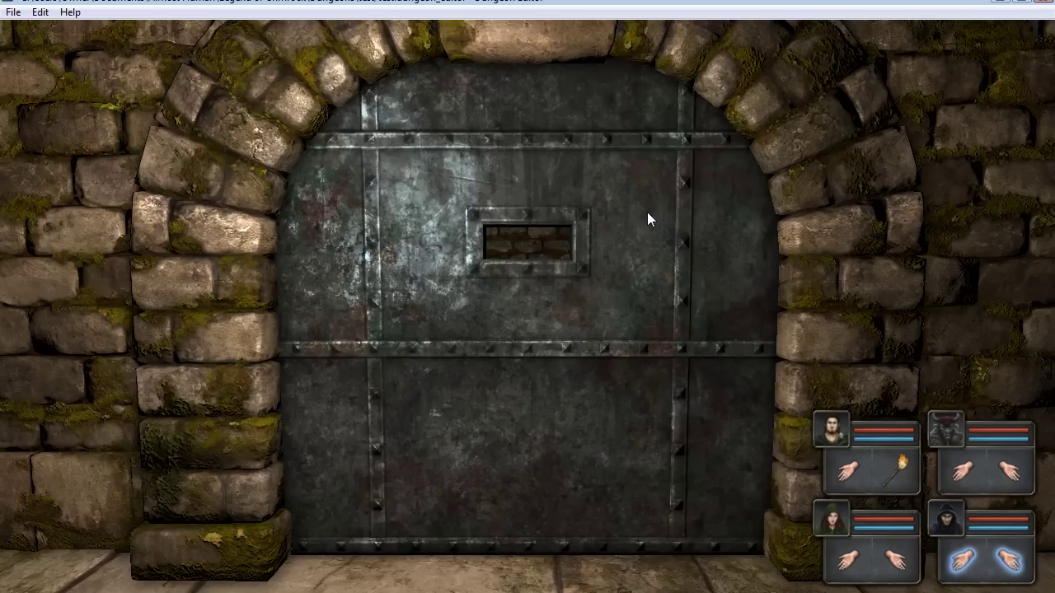
{"action": "key", "text": "w"}
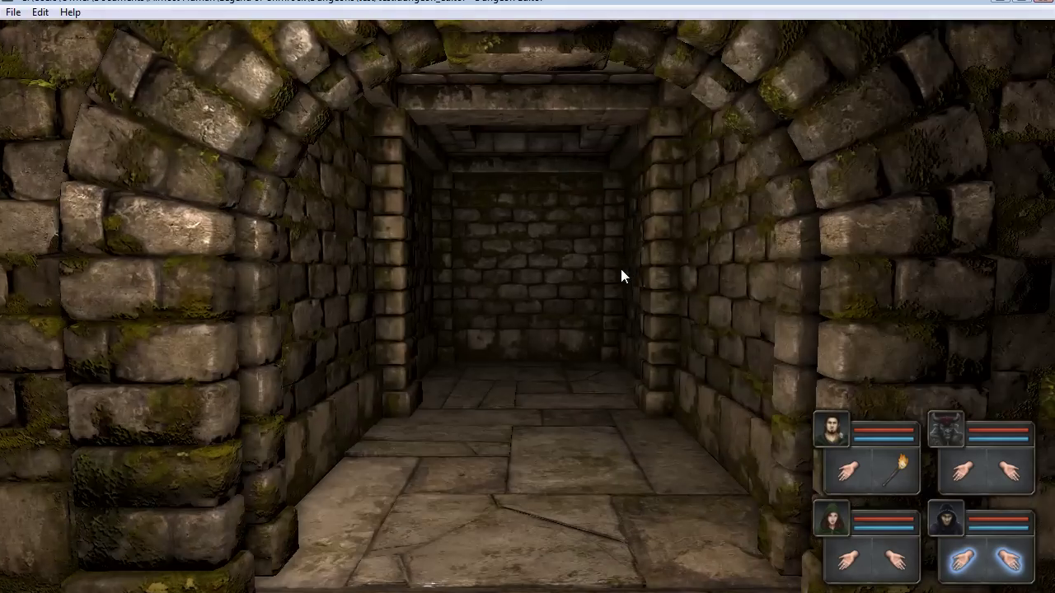
{"action": "key", "text": "w"}
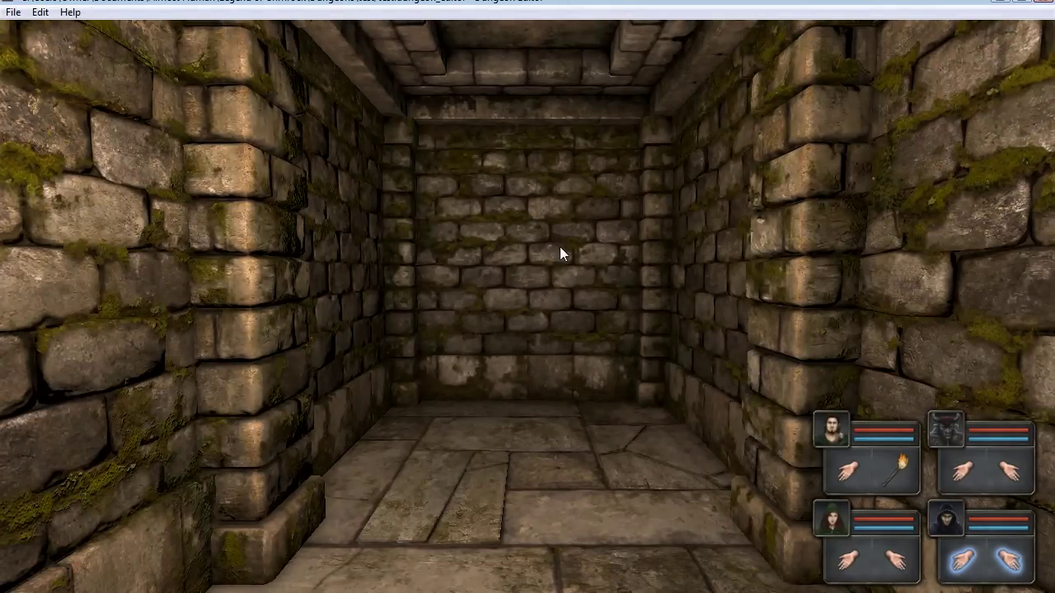
{"action": "key", "text": "Escape"}
Extend the corridor beyond the teleporter three tiles north, up to Y 4
{"action": "left_click", "coordinate": [67, 38]}
{"action": "left_click_drag", "start_coordinate": [237, 181], "coordinate": [237, 151]}
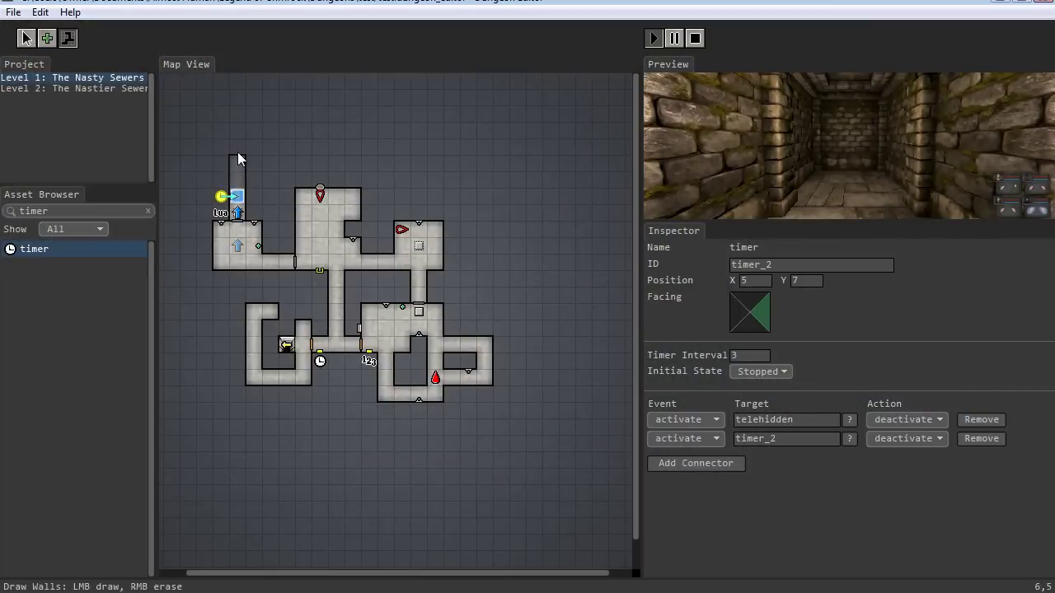
{"action": "key", "text": "Escape"}
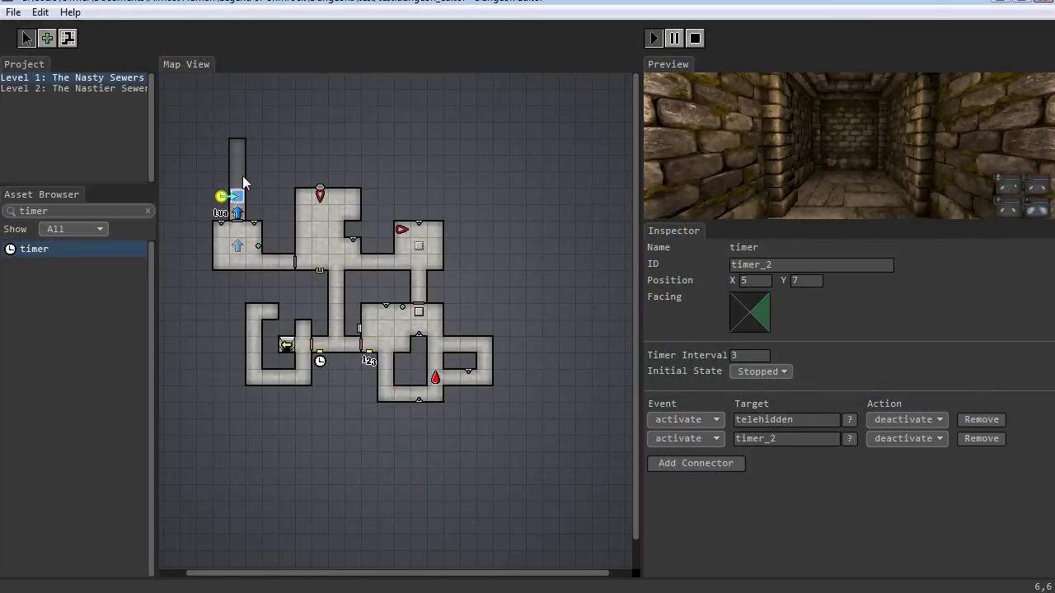
Move the telehidden teleporter to the north end of the corridor at X 6, Y 4
{"action": "left_click", "coordinate": [238, 200]}
{"action": "key", "text": "Up"}
{"action": "key", "text": "Up"}
{"action": "key", "text": "Up"}
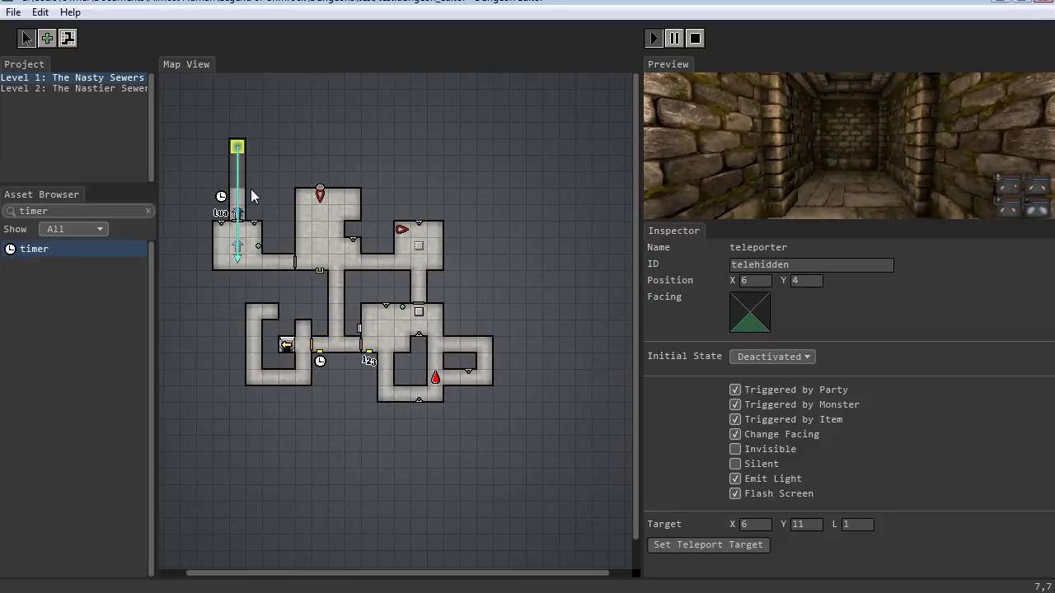
Restart the enlarged preview, look around at the torch door, and walk the party onto the hidden plate facing the long corridor
{"action": "left_click", "coordinate": [653, 38]}
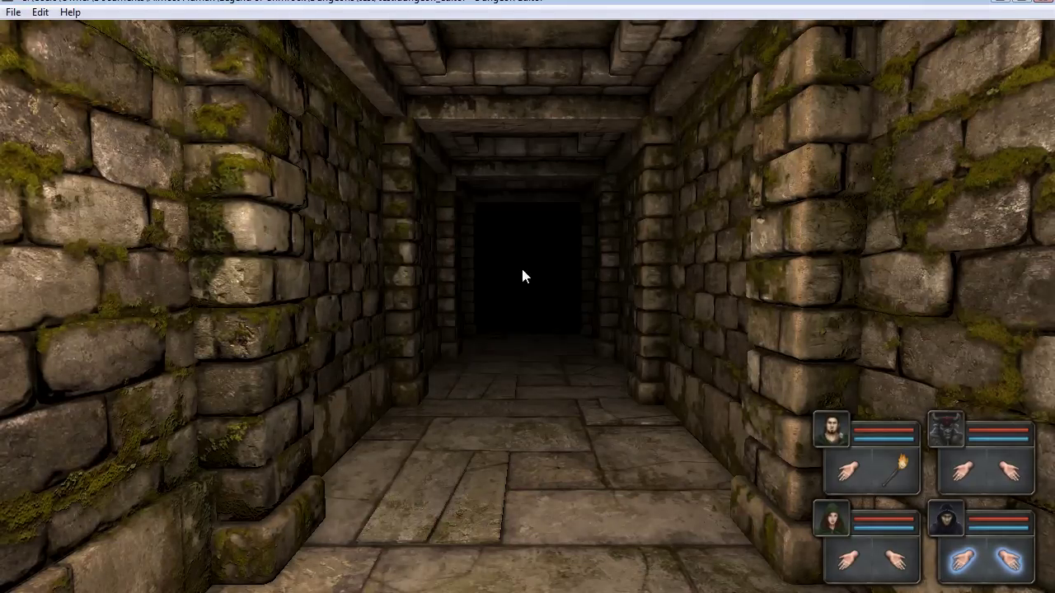
{"action": "key", "text": "e"}
{"action": "key", "text": "q"}
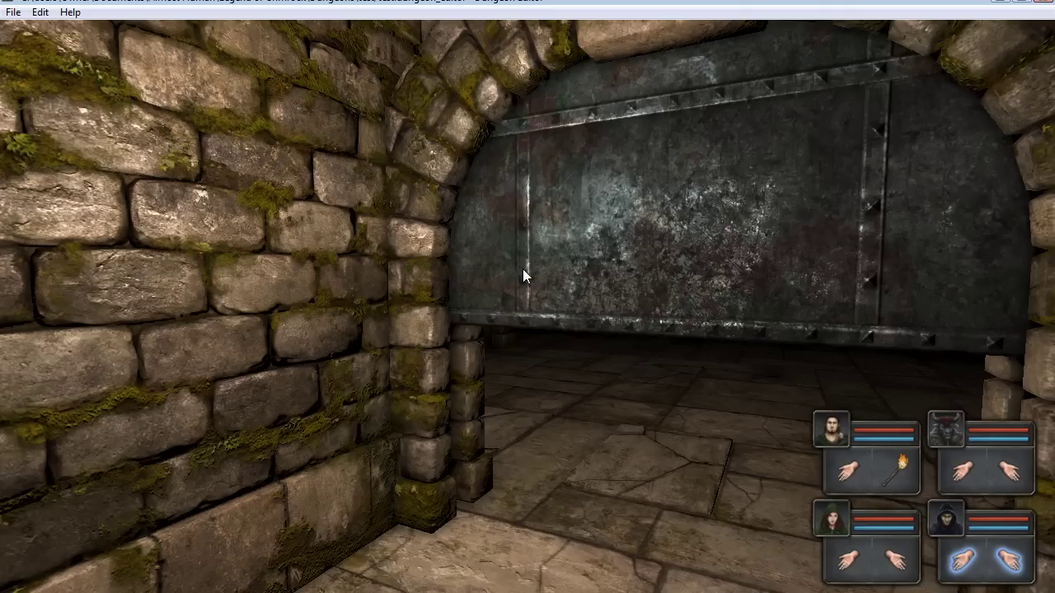
{"action": "key", "text": "w"}
{"action": "key", "text": "w"}
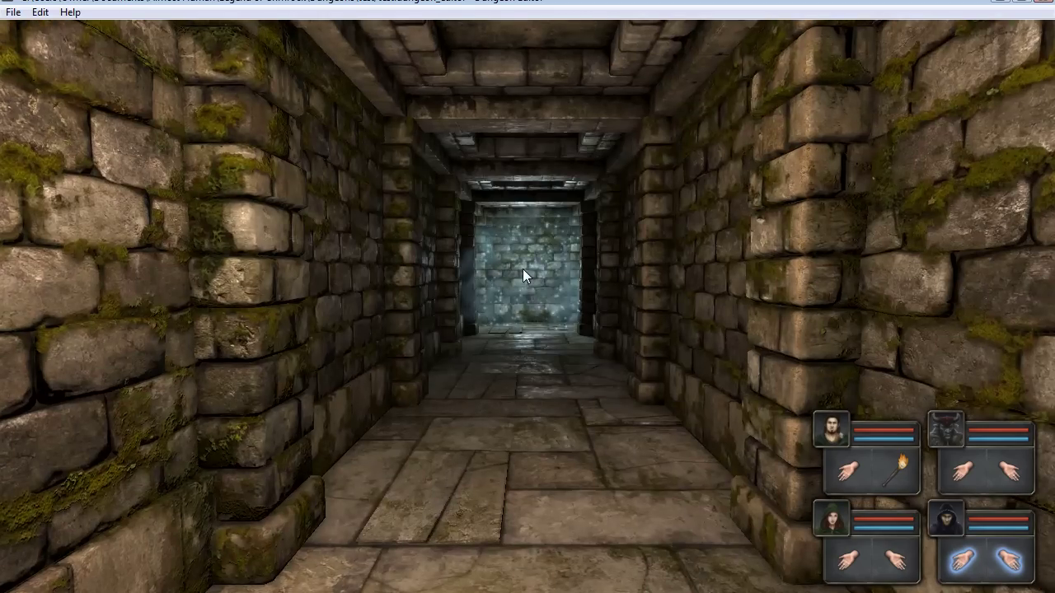
Back the party out through the torch door, re-enter over the hidden plate and walk down the corridor into the teleporter
{"action": "key", "text": "s"}
{"action": "key", "text": "s"}
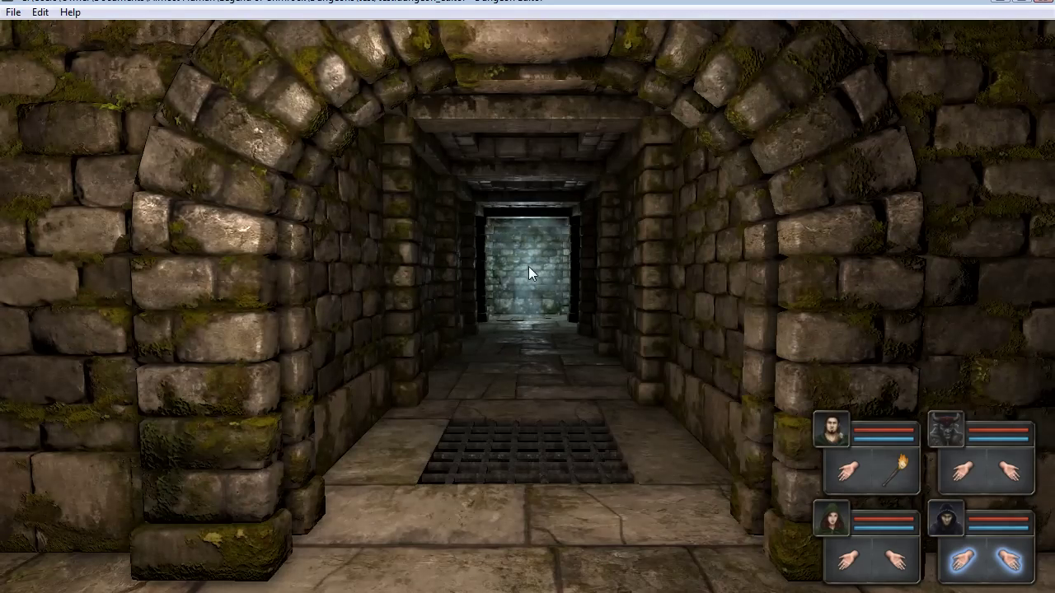
{"action": "key", "text": "w"}
{"action": "key", "text": "w"}
{"action": "key", "text": "w"}
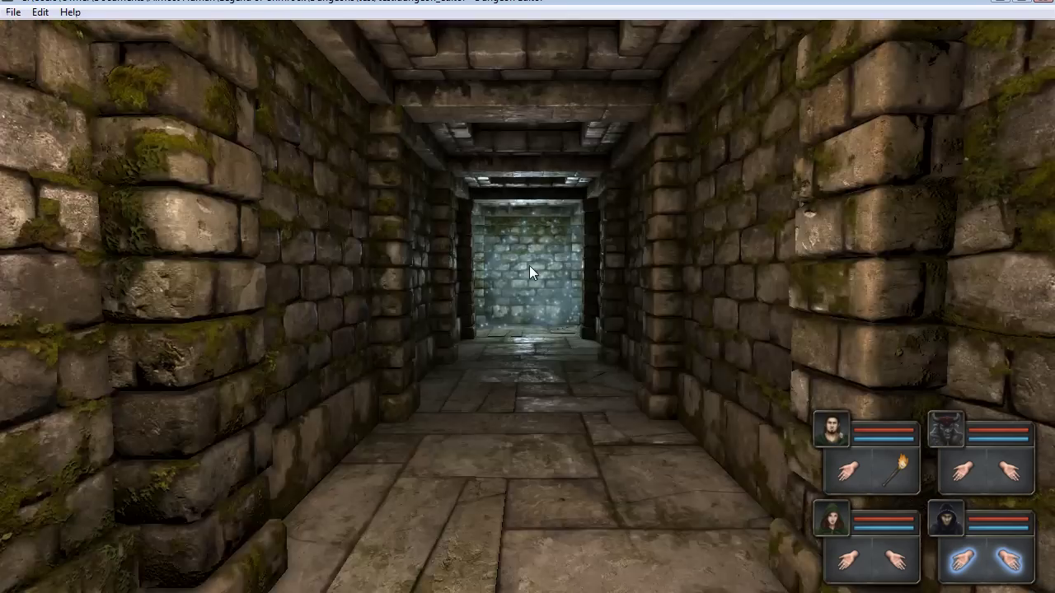
{"action": "key", "text": "w"}
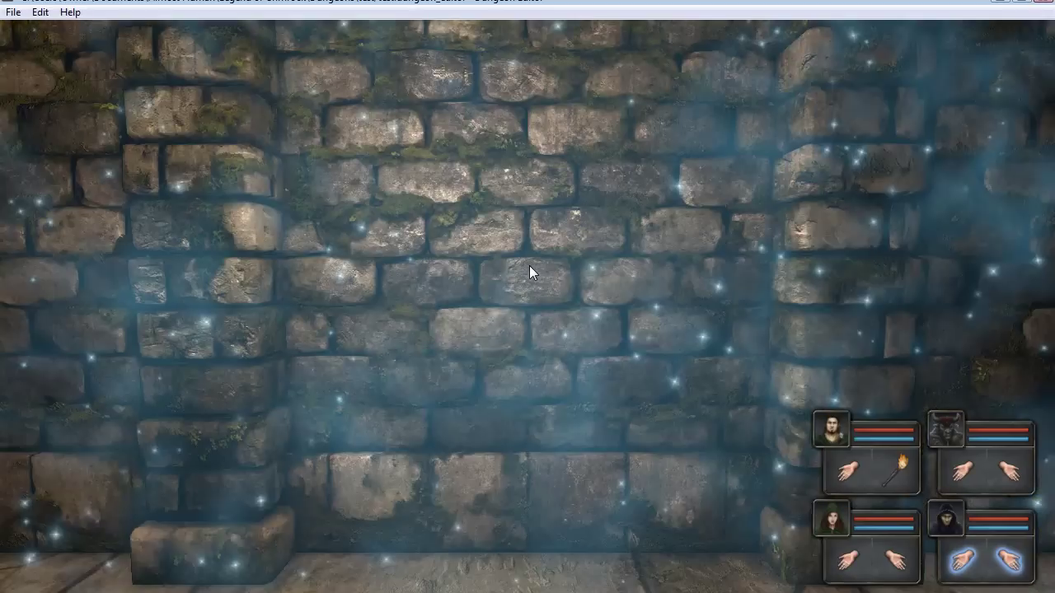
Step the party back and forward at the teleporter, and turn it to face the closed torch door again
{"action": "key", "text": "s"}
{"action": "key", "text": "s"}
{"action": "key", "text": "w"}
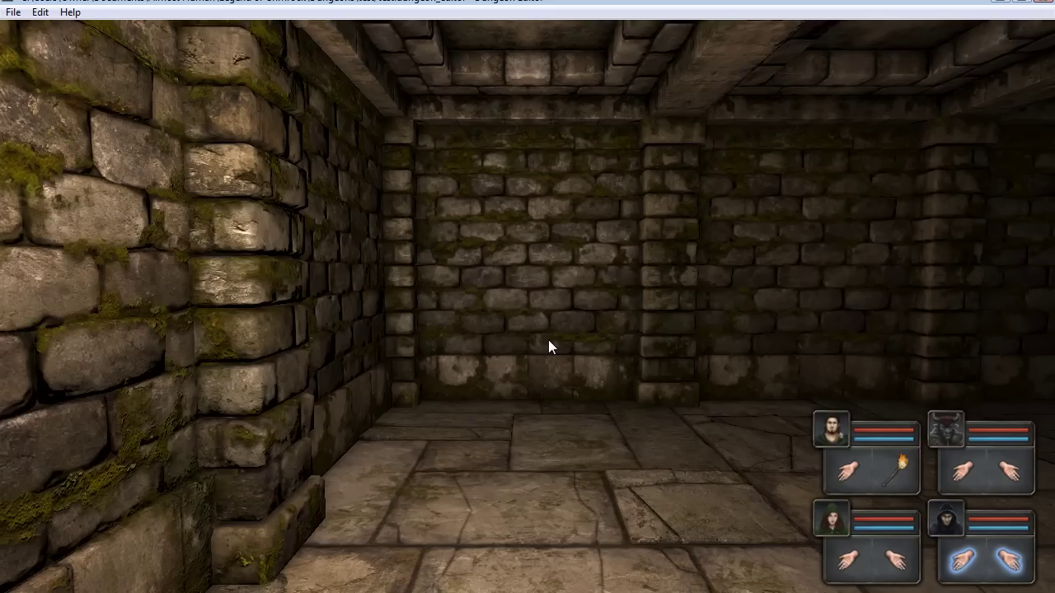
{"action": "key", "text": "q"}
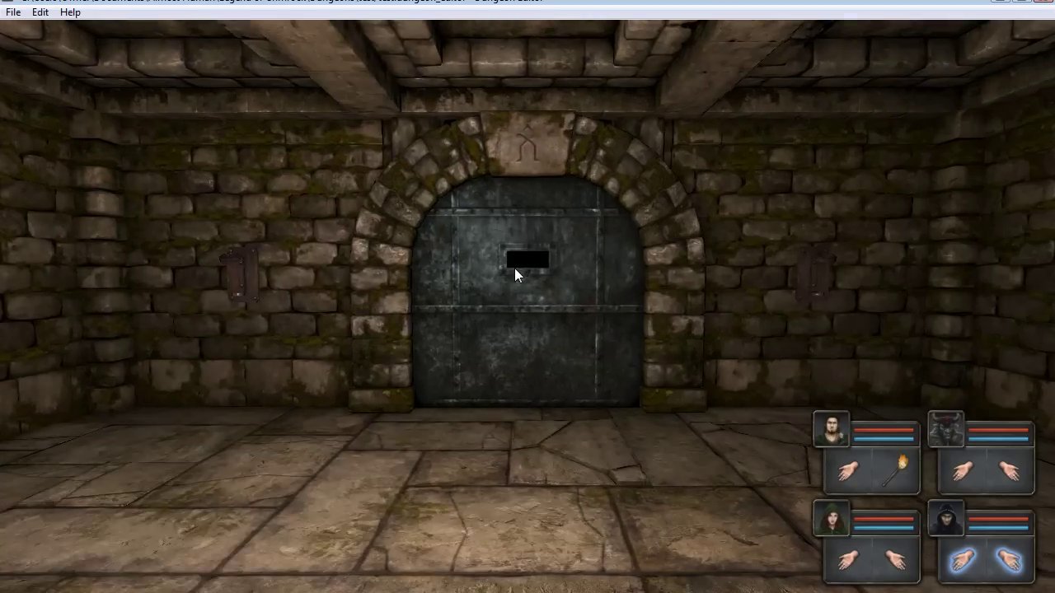
Walk the party through the torch door, over the hidden plate and down to the corridor's end wall to test the timed shut-off
{"action": "key", "text": "w"}
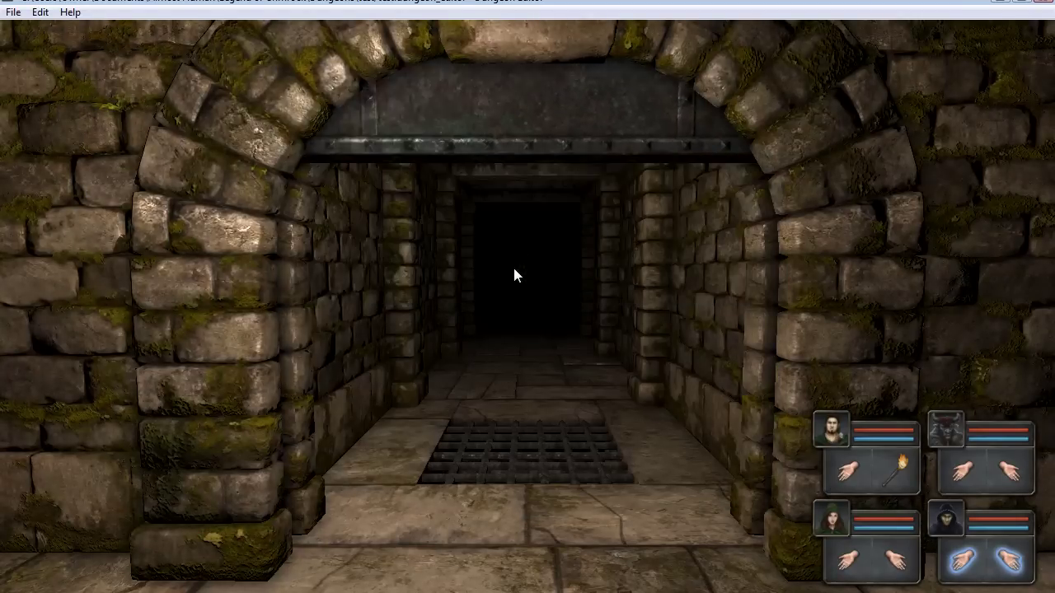
{"action": "key", "text": "w"}
{"action": "key", "text": "w"}
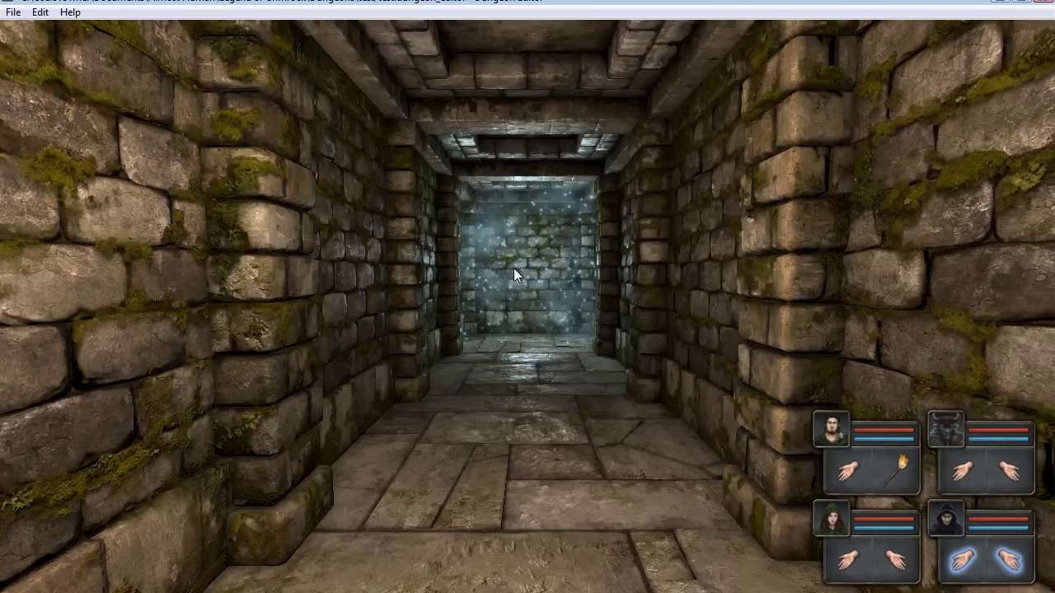
{"action": "key", "text": "w"}
{"action": "key", "text": "w"}
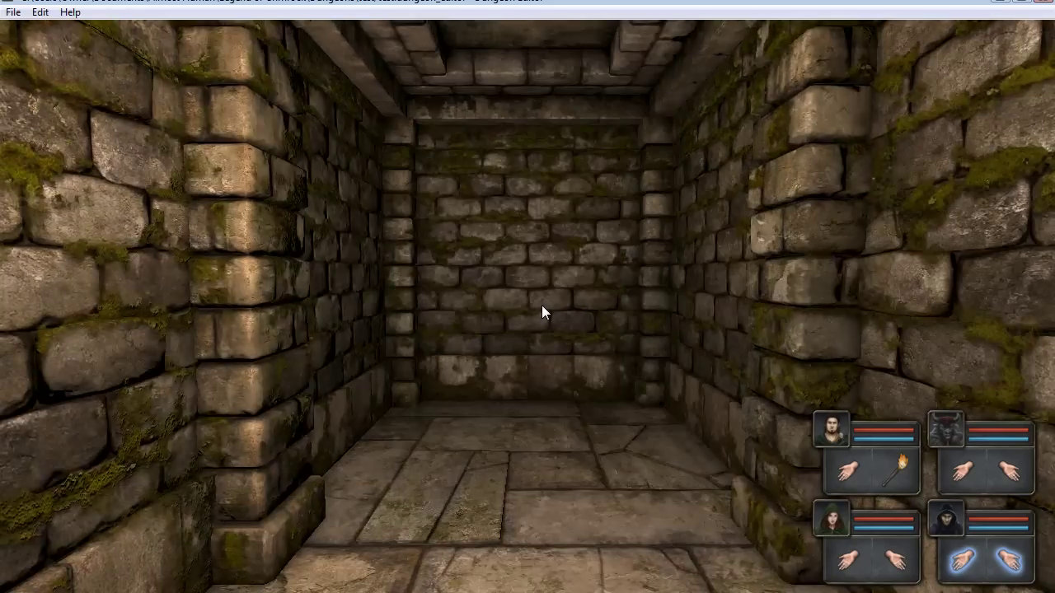
{"action": "key", "text": "w"}
{"action": "key", "text": "w"}
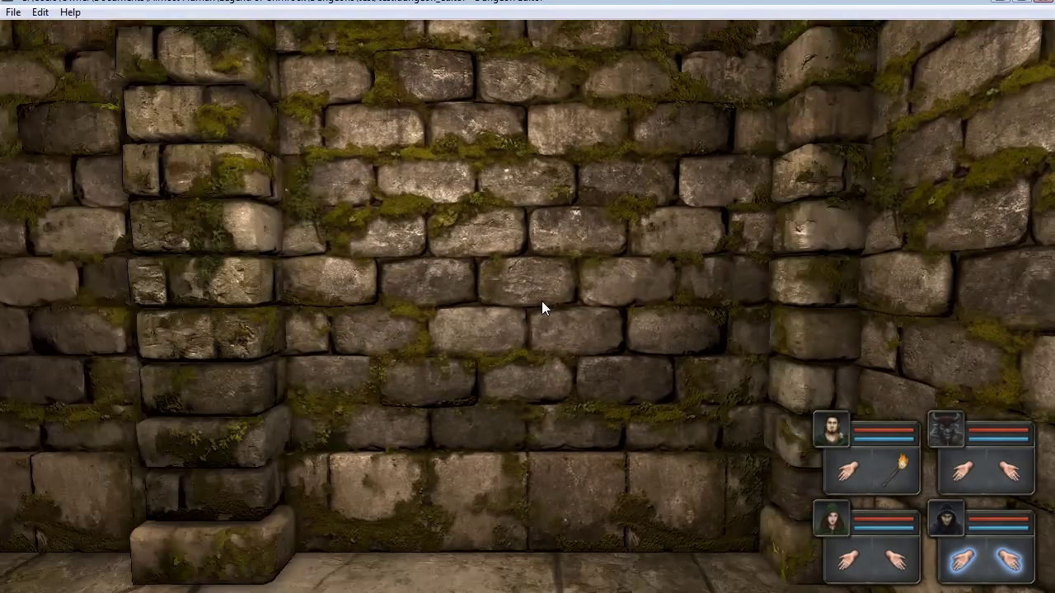
Turn the party around in the corridor, leave the enlarged preview and select timer_2 to inspect its interval and connectors
{"action": "key", "text": "q"}
{"action": "key", "text": "q"}
{"action": "key", "text": "Escape"}
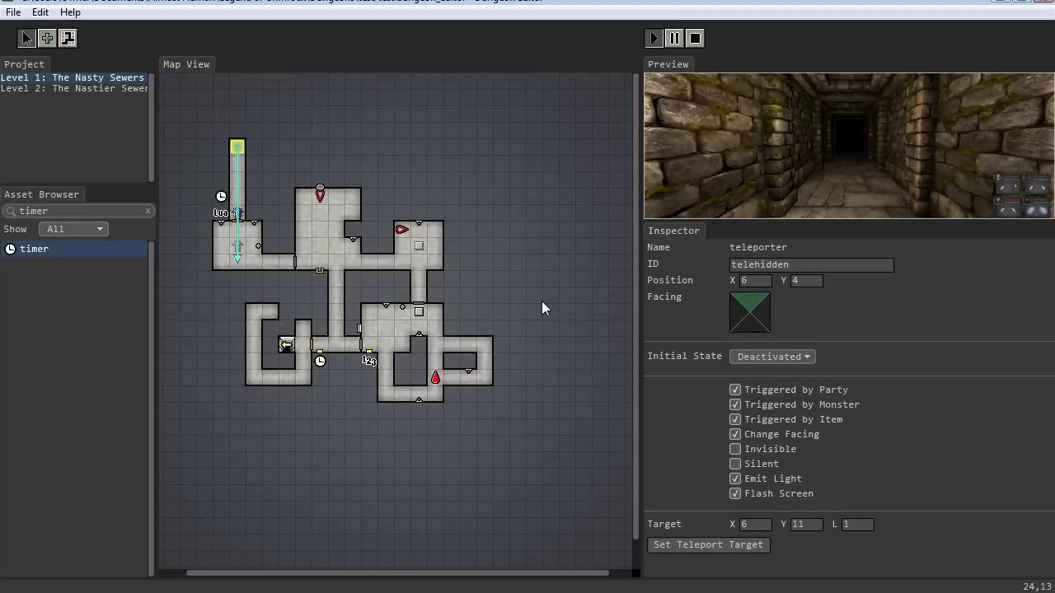
{"action": "left_click", "coordinate": [221, 197]}
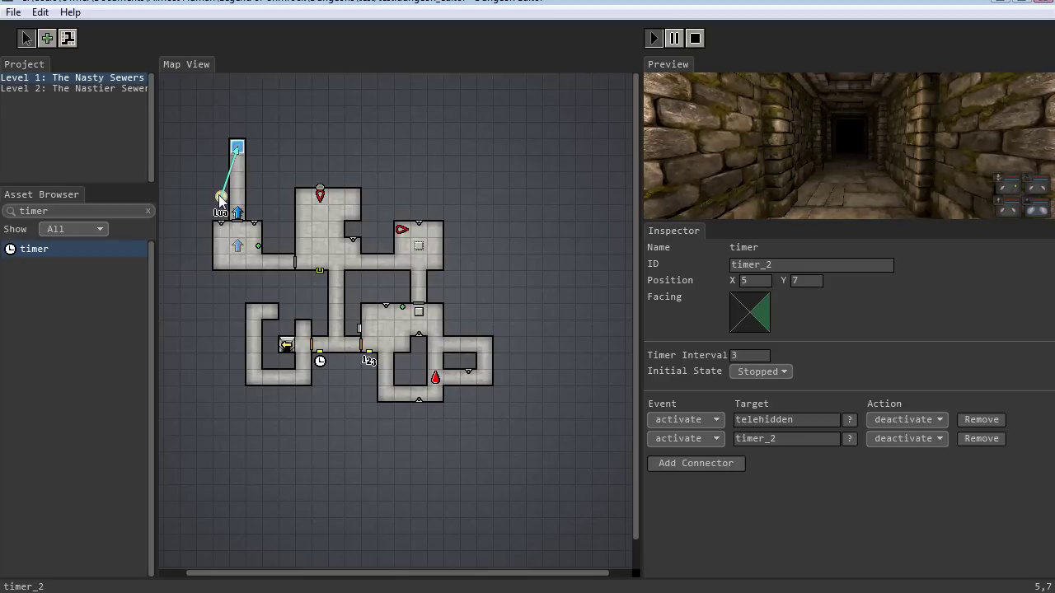